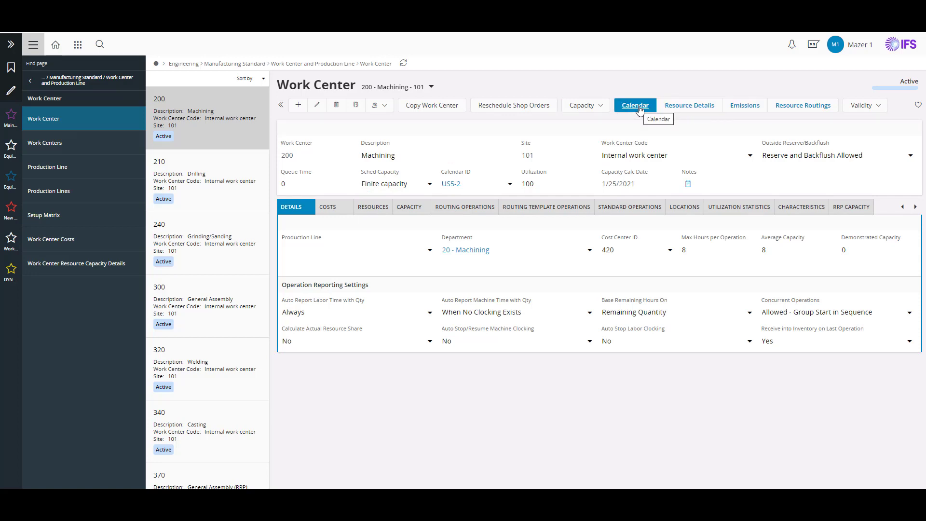
Bring up the browser's page options on the Work Center 200 - Machining page
{"action": "right_click", "coordinate": [572, 147]}
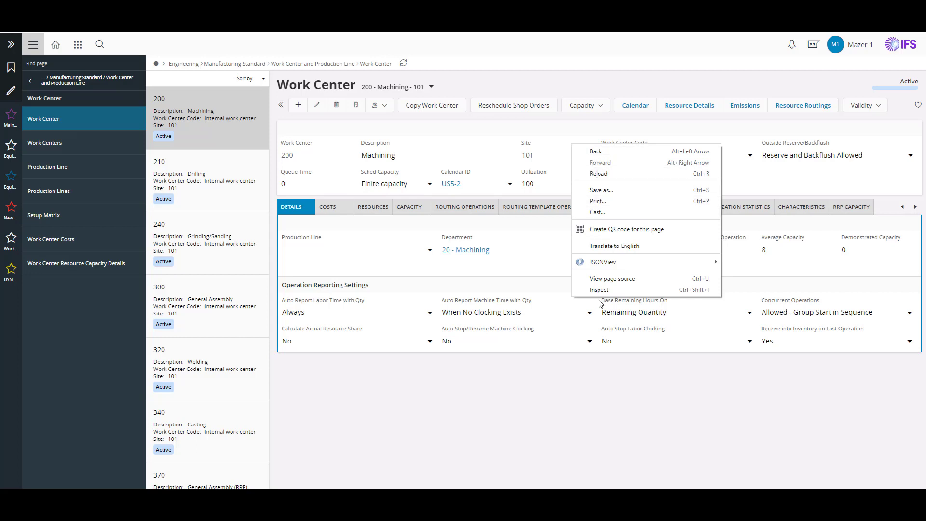
{"action": "left_click", "coordinate": [546, 411]}
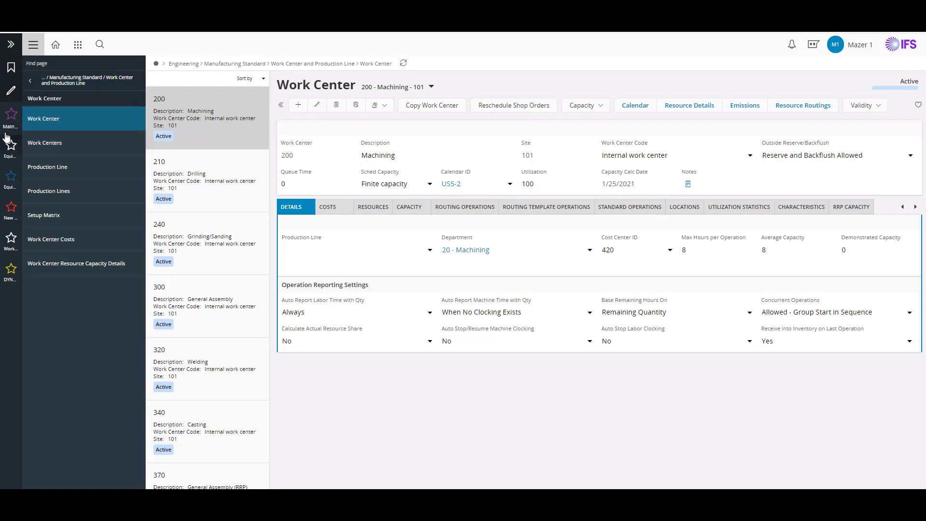
{"action": "left_click", "coordinate": [11, 44]}
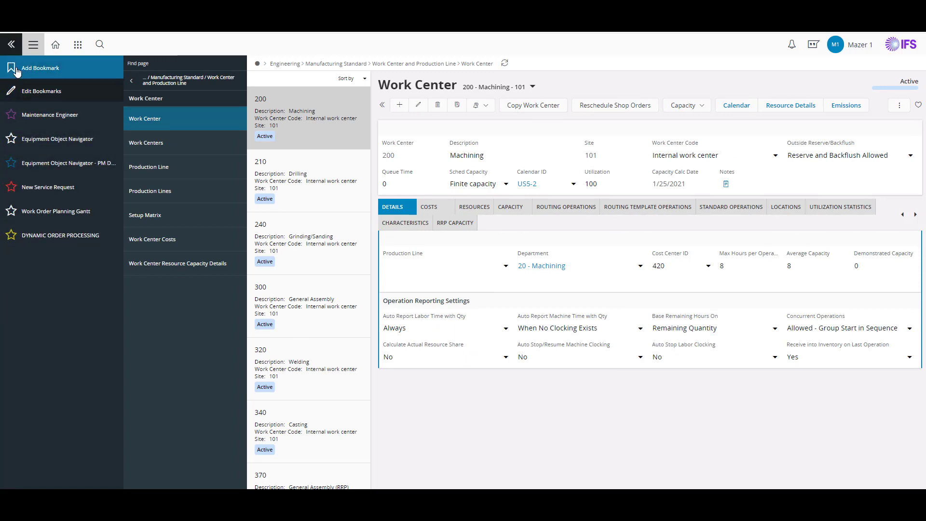
{"action": "left_click", "coordinate": [10, 44]}
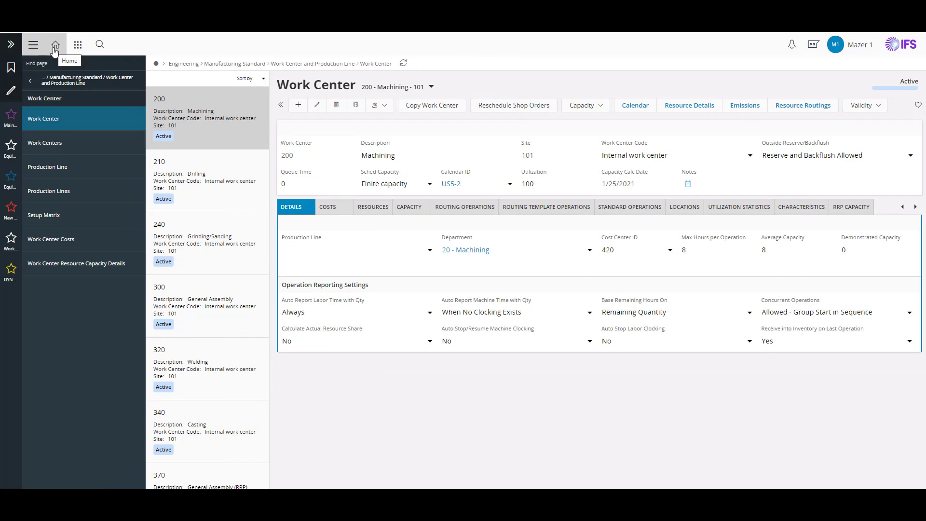
{"action": "left_click", "coordinate": [80, 47]}
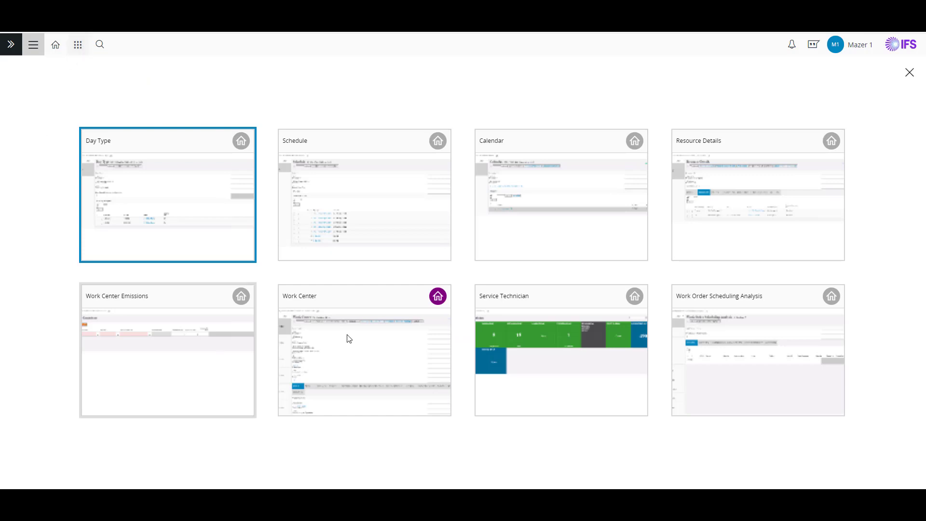
{"action": "left_click", "coordinate": [55, 46]}
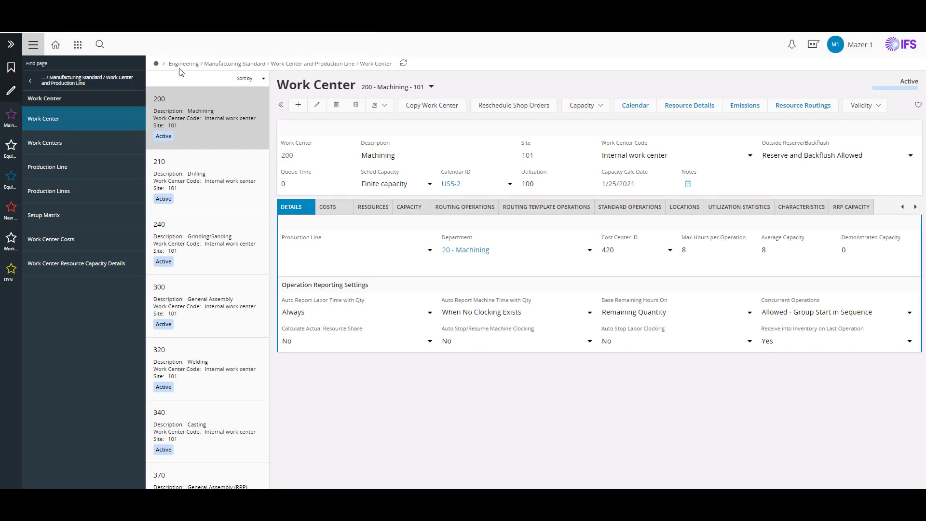
{"action": "left_click", "coordinate": [268, 64]}
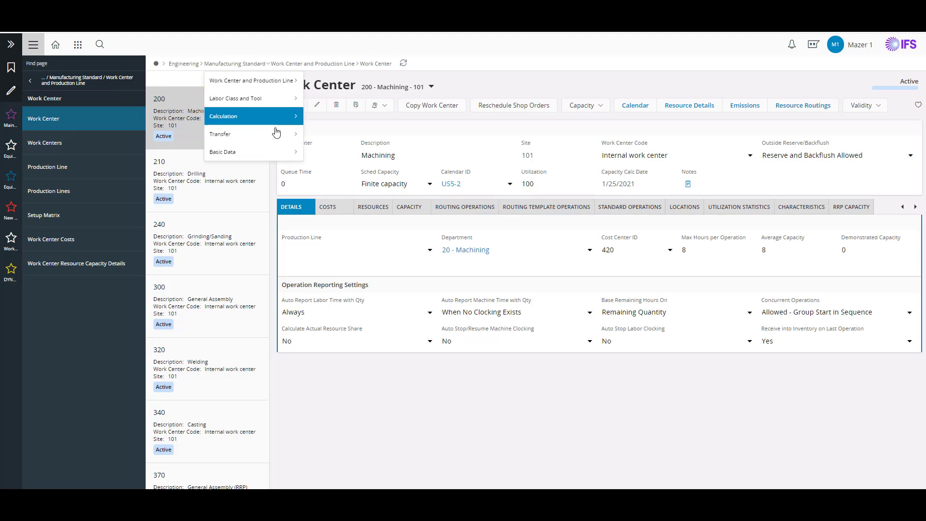
{"action": "left_click", "coordinate": [356, 64]}
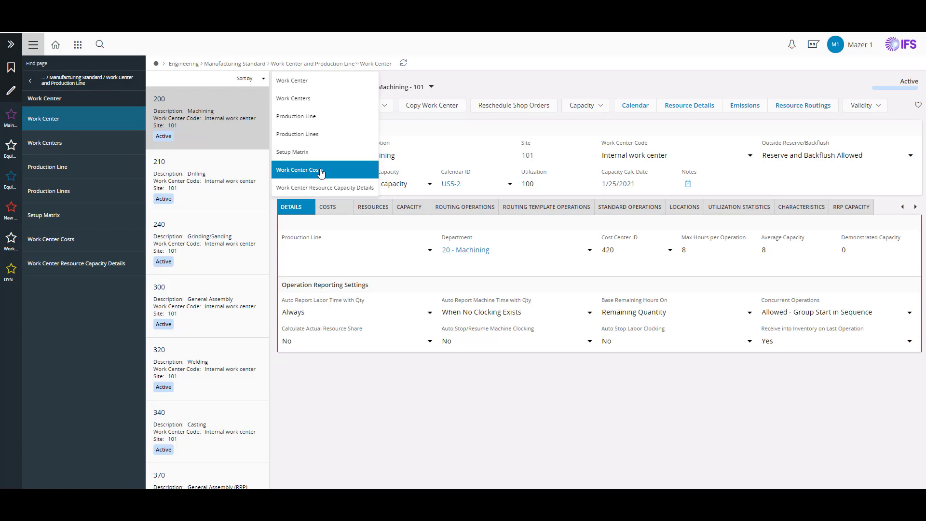
{"action": "left_click", "coordinate": [859, 45]}
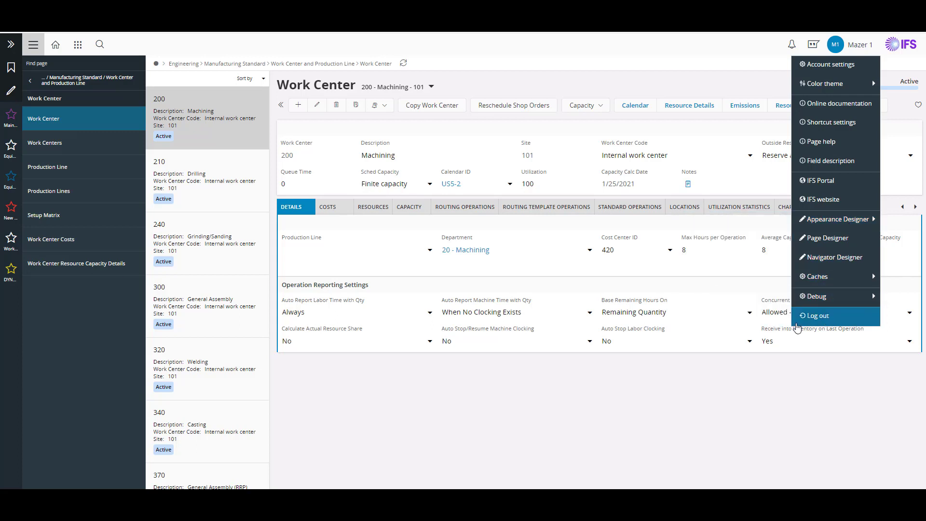
{"action": "mouse_move", "coordinate": [828, 85]}
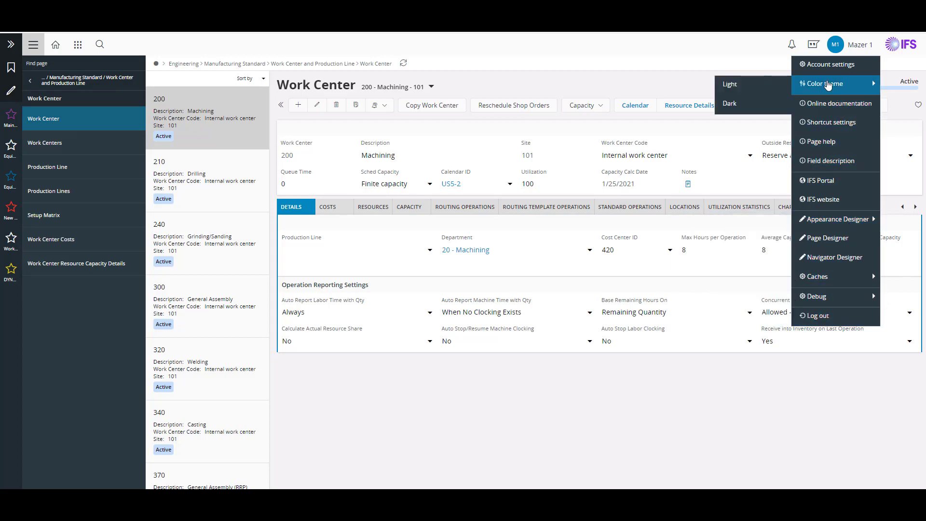
{"action": "left_click", "coordinate": [453, 63]}
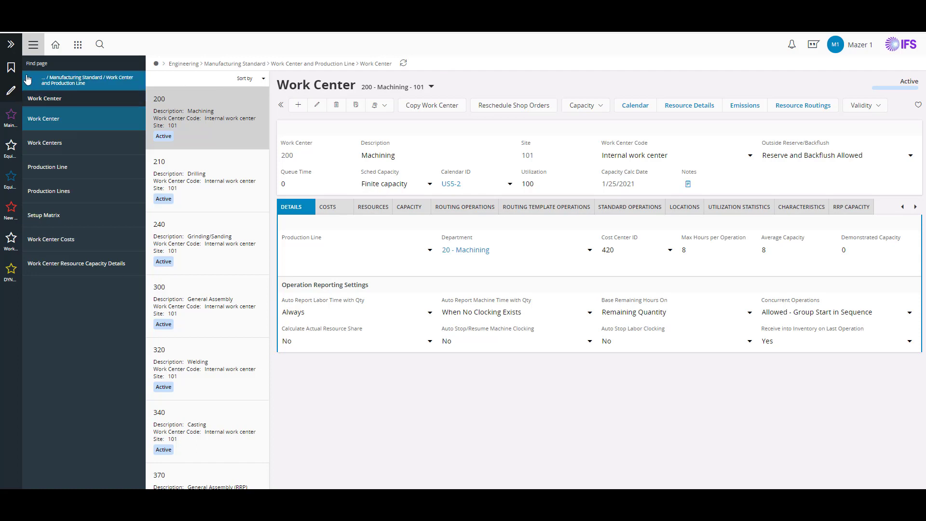
Hide the navigator and follow work center 200's Calendar ID link to calendar US5-2
{"action": "left_click", "coordinate": [33, 46]}
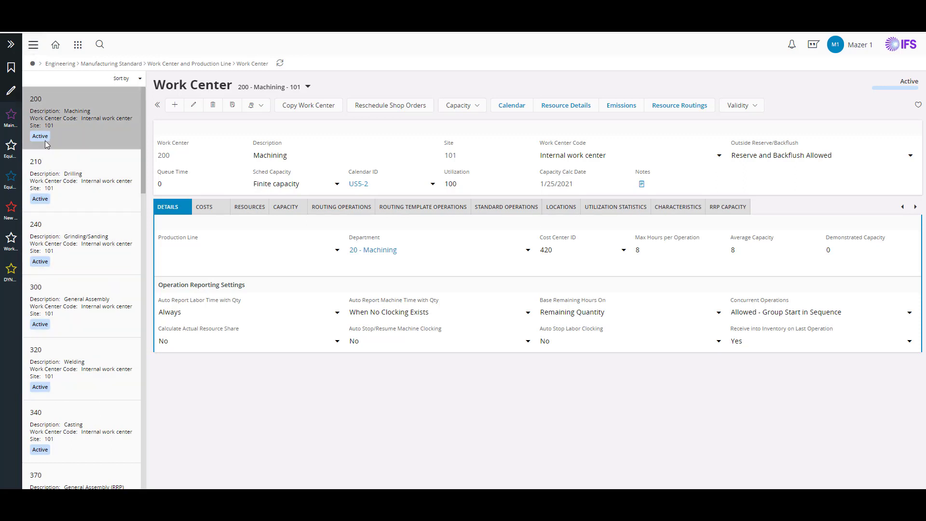
{"action": "scroll", "coordinate": [45, 143], "scroll_direction": "down", "scroll_amount": 9}
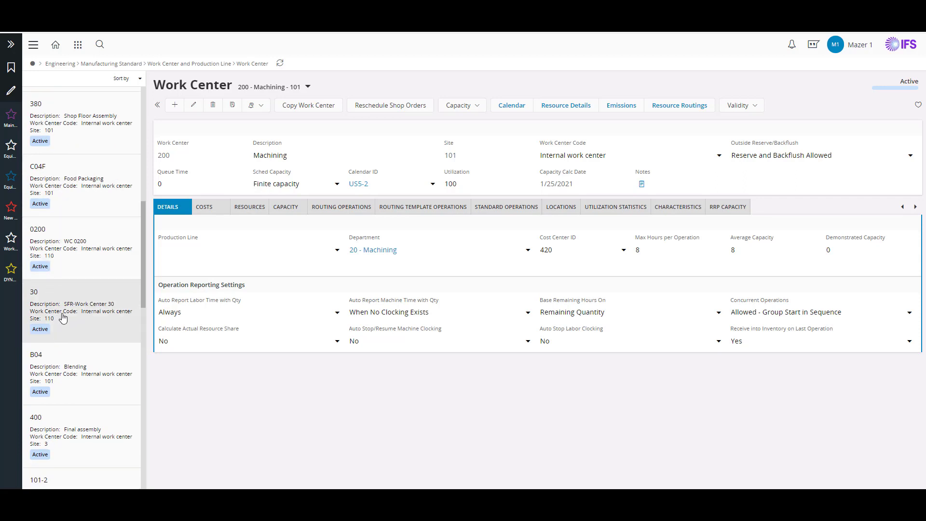
{"action": "scroll", "coordinate": [81, 212], "scroll_direction": "up", "scroll_amount": 10}
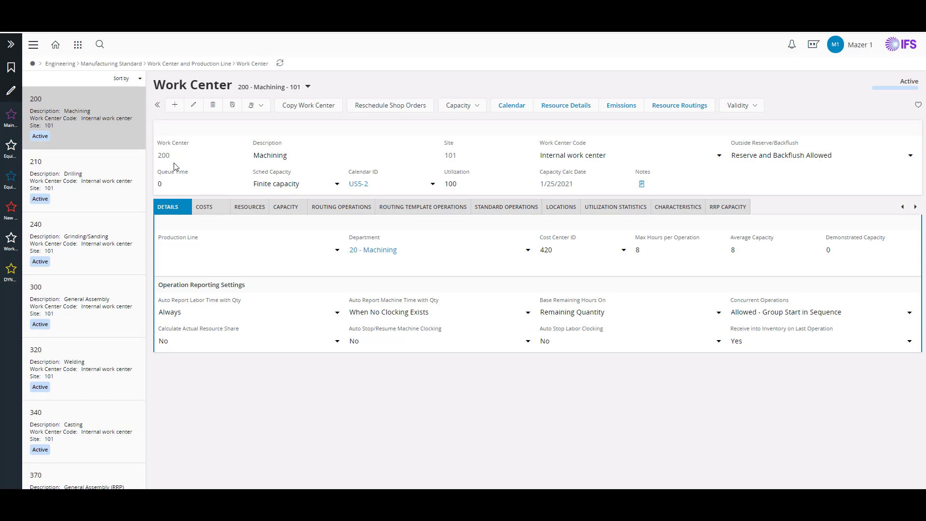
{"action": "left_click", "coordinate": [357, 186]}
{"action": "double_click", "coordinate": [358, 185]}
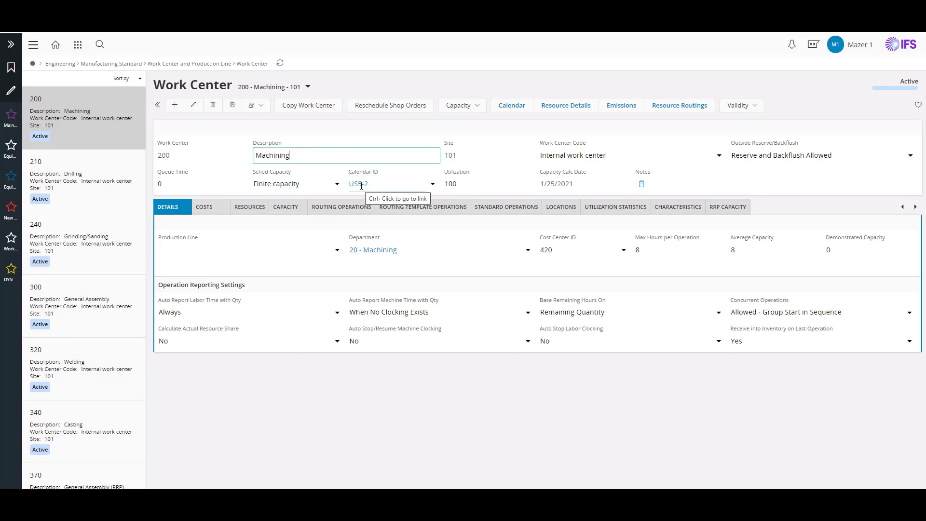
{"action": "left_click", "coordinate": [361, 185], "text": "ctrl"}
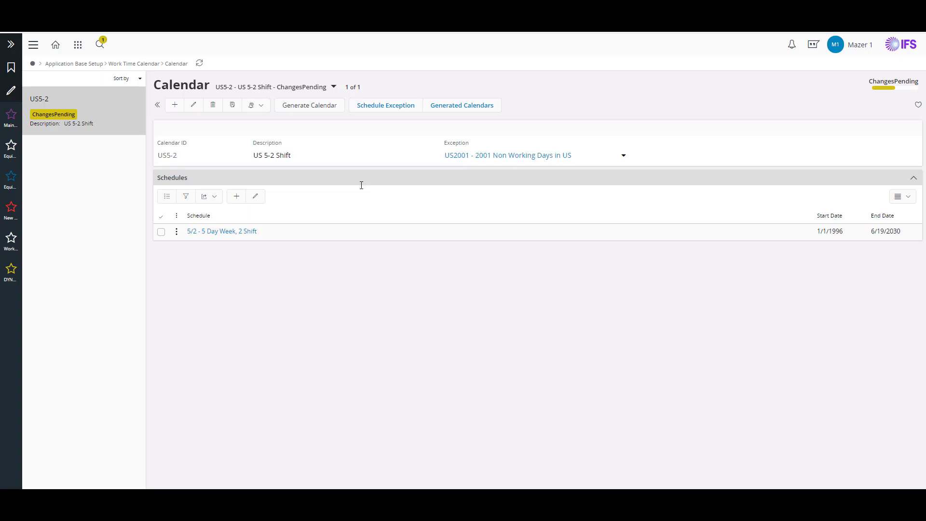
Open schedule 5/2 - 5 Day Week, 2 Shift, view its day details, then day type 16/2
{"action": "left_click", "coordinate": [217, 232]}
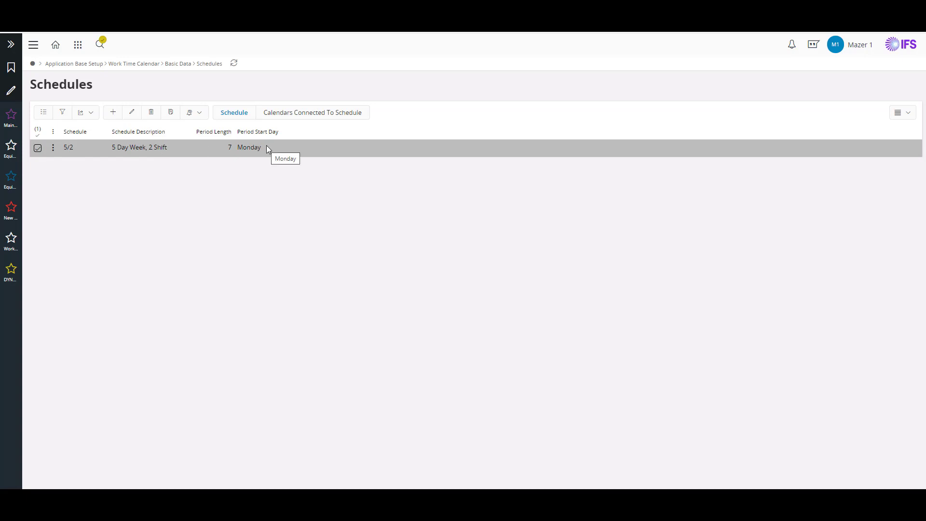
{"action": "left_click", "coordinate": [235, 116]}
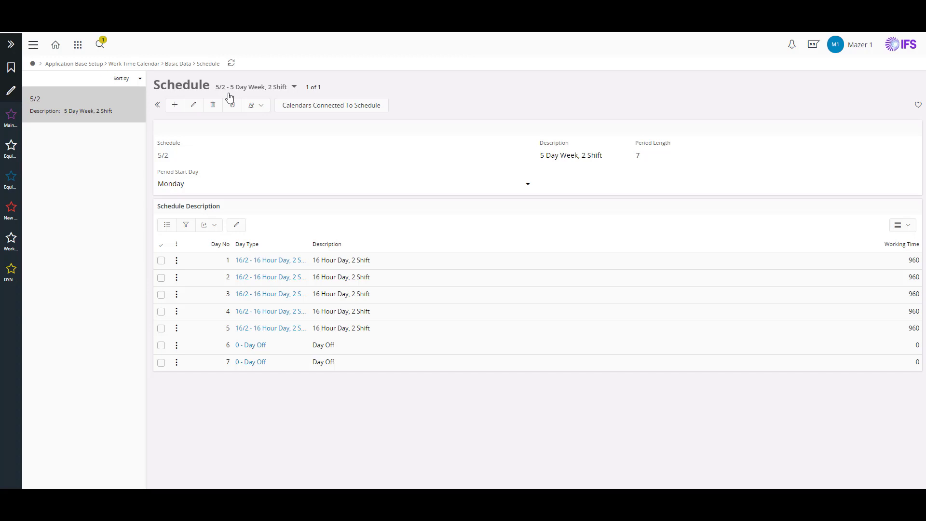
{"action": "left_click", "coordinate": [275, 262]}
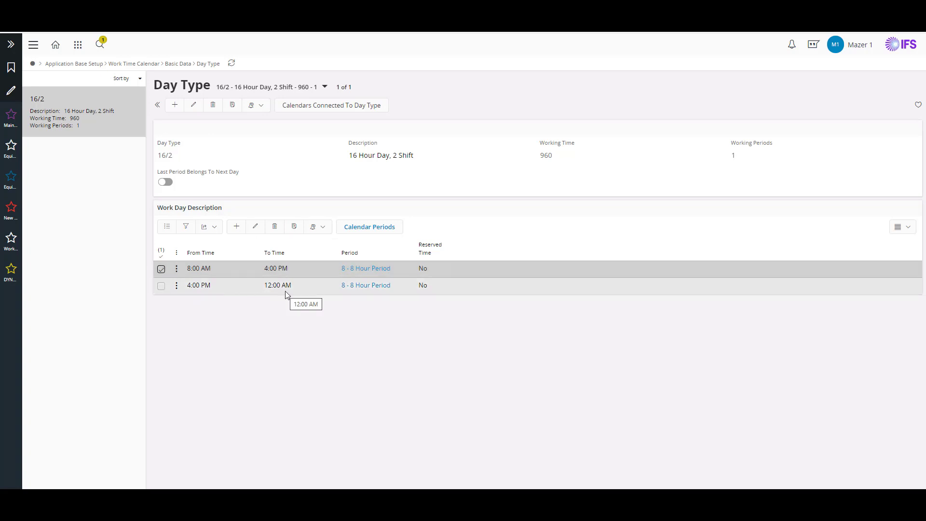
Check the calendar periods and the 0 - Day Off day type, then step back to calendar US5-2
{"action": "left_click", "coordinate": [368, 229]}
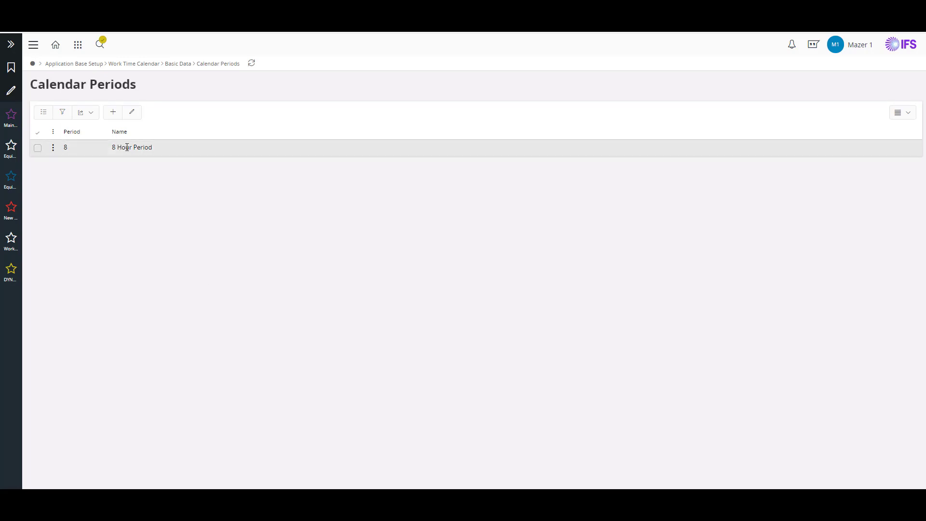
{"action": "key", "text": "alt+Left"}
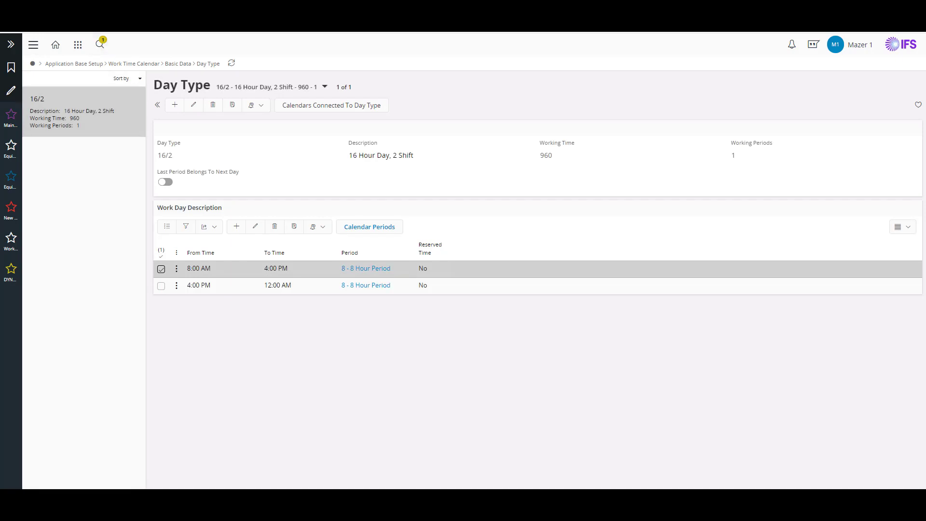
{"action": "key", "text": "alt+Left"}
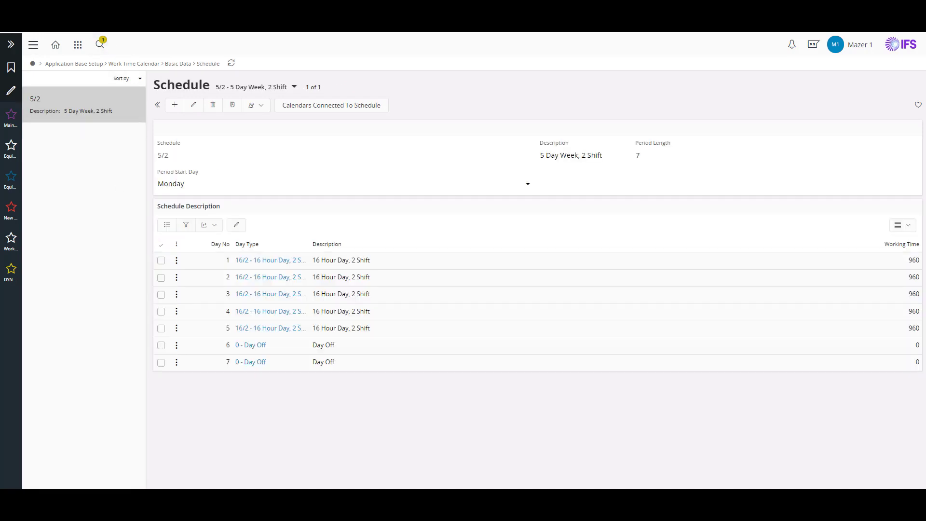
{"action": "left_click", "coordinate": [254, 345]}
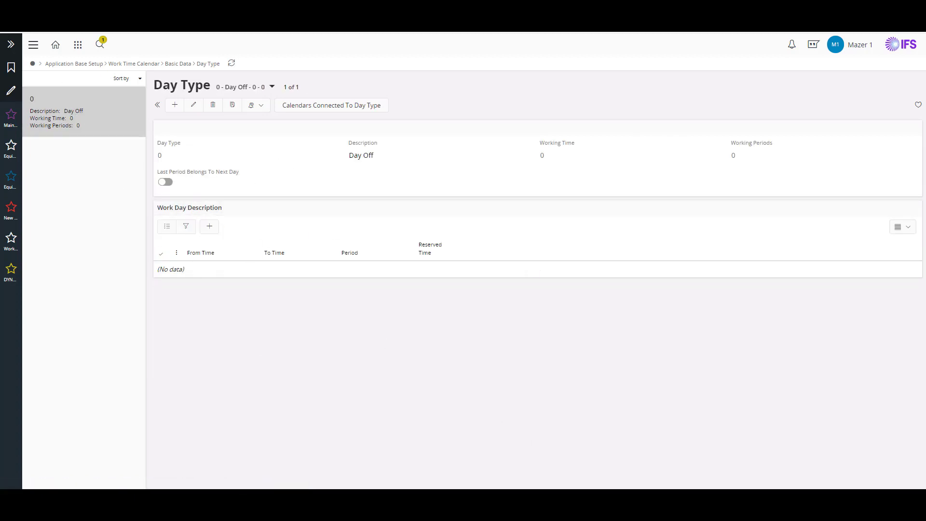
{"action": "key", "text": "alt+Left"}
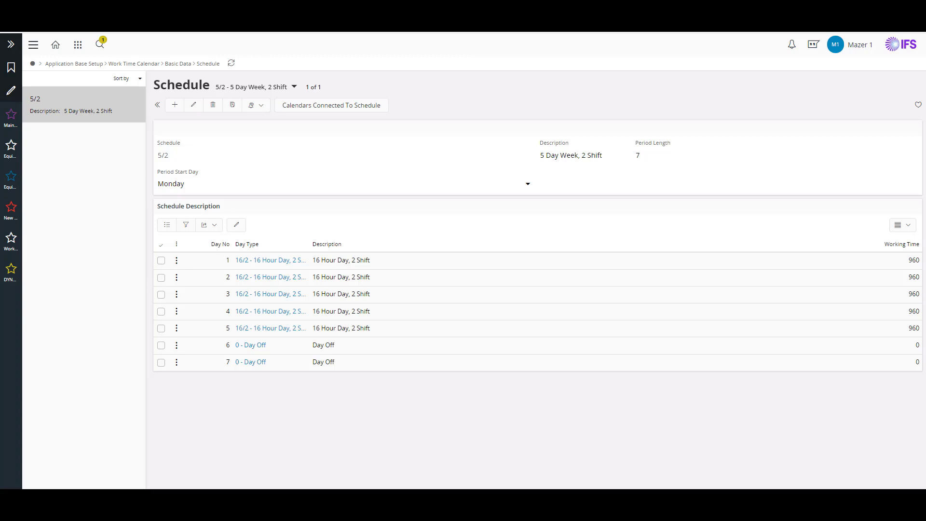
{"action": "key", "text": "alt+Left"}
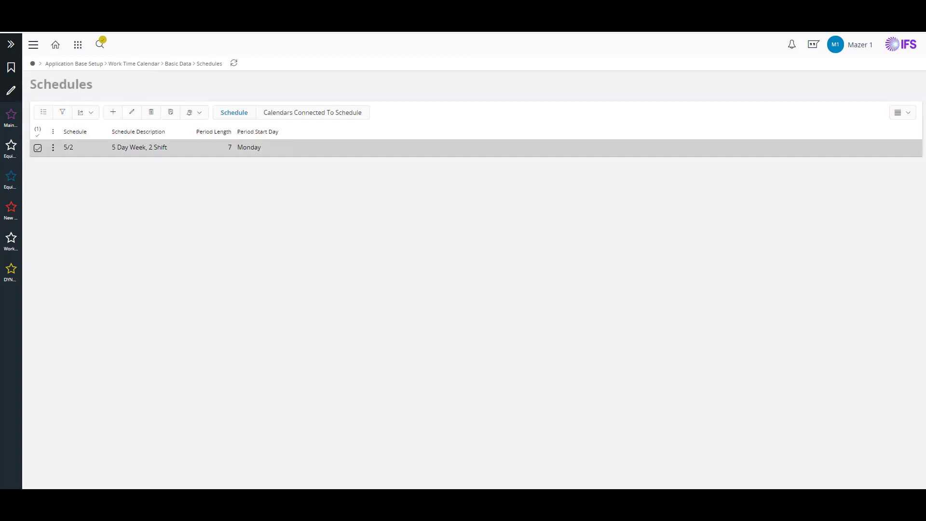
{"action": "key", "text": "alt+Left"}
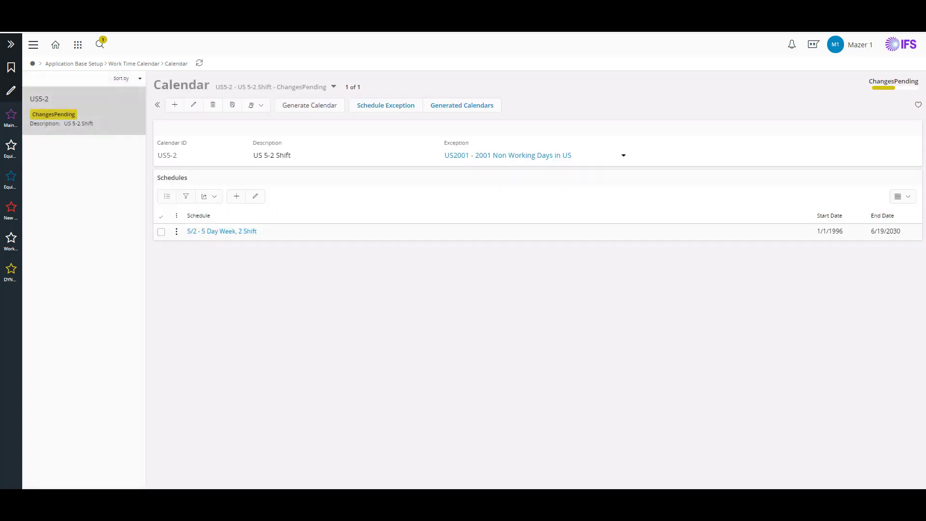
{"action": "key", "text": "alt+Left"}
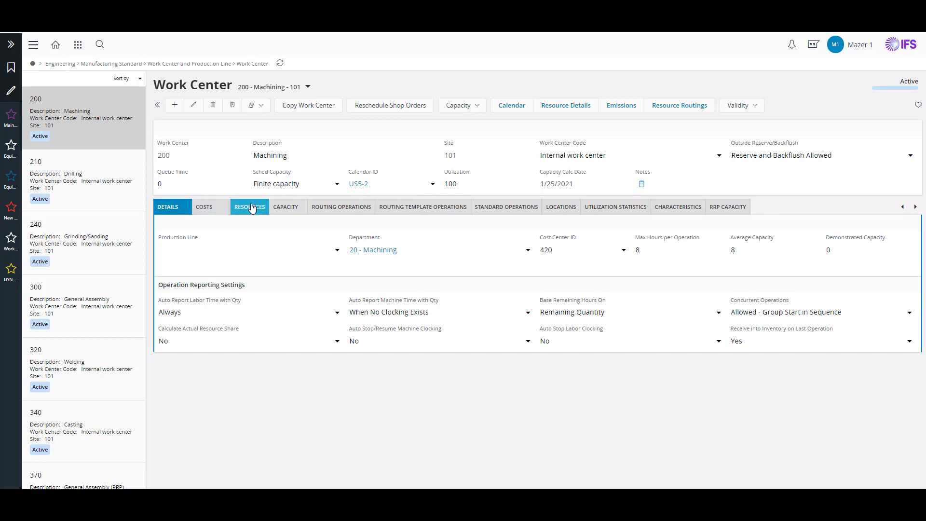
Scroll through work center 200's daily capacity, then list its resources 200 and 201
{"action": "left_click", "coordinate": [285, 208]}
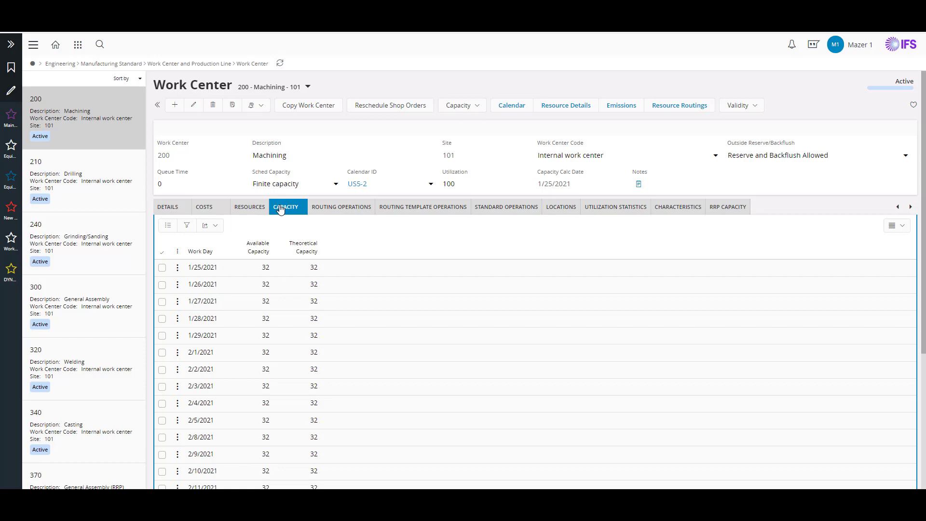
{"action": "scroll", "coordinate": [228, 365], "scroll_direction": "down", "scroll_amount": 4}
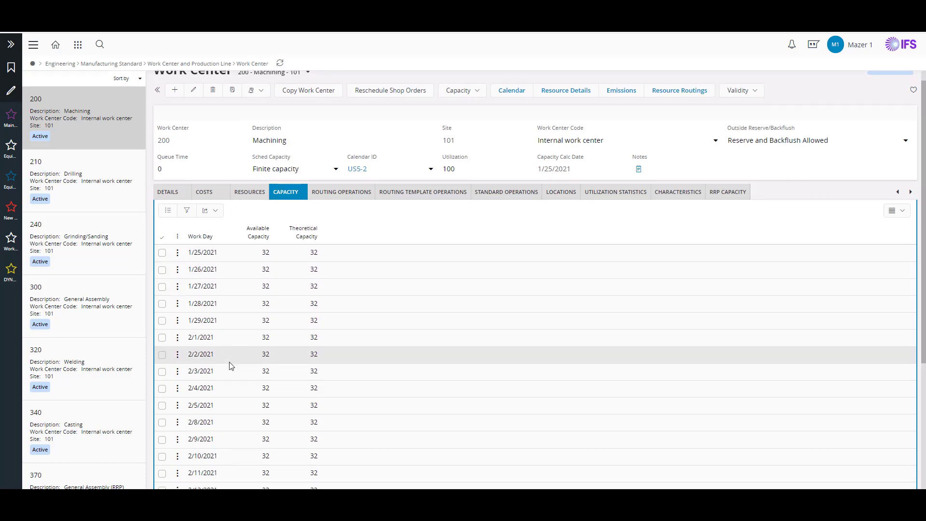
{"action": "scroll", "coordinate": [230, 366], "scroll_direction": "up", "scroll_amount": 4}
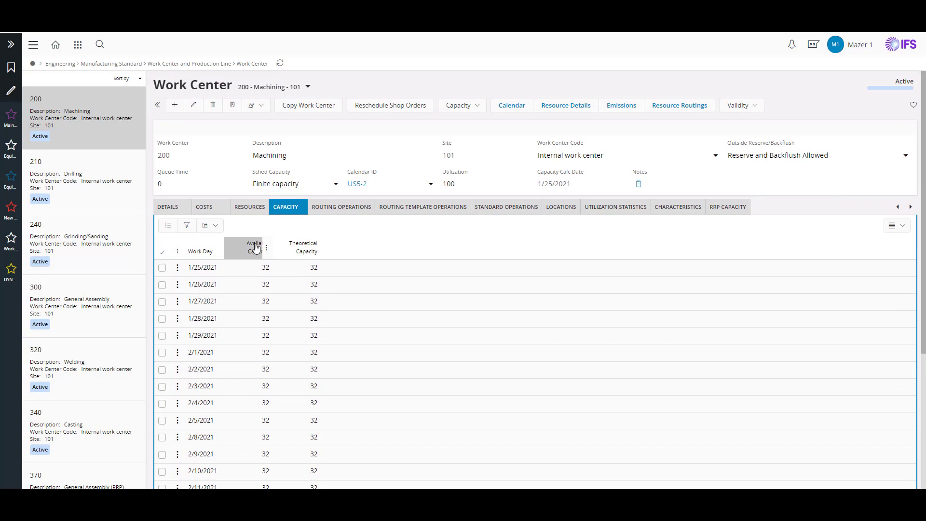
{"action": "left_click", "coordinate": [250, 209]}
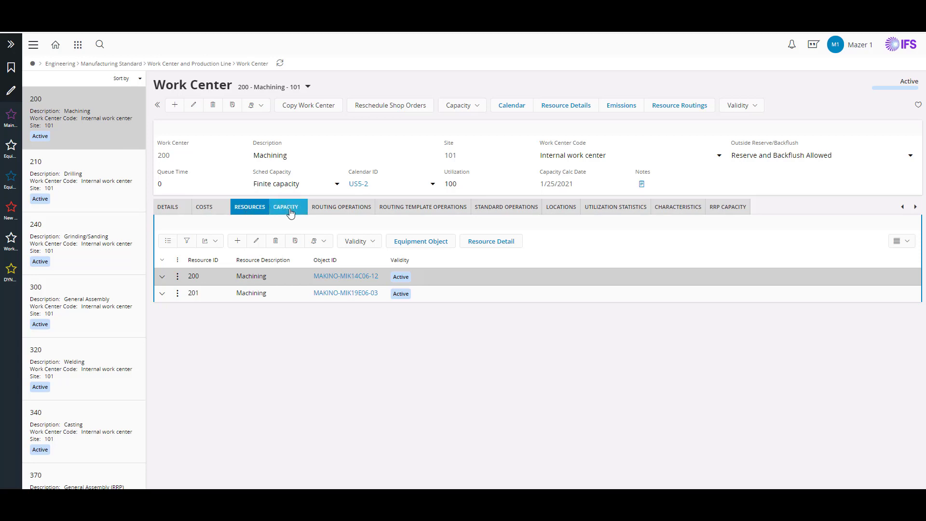
Show the Capacity calculation options in the Work Center 200 toolbar
{"action": "left_click", "coordinate": [474, 106]}
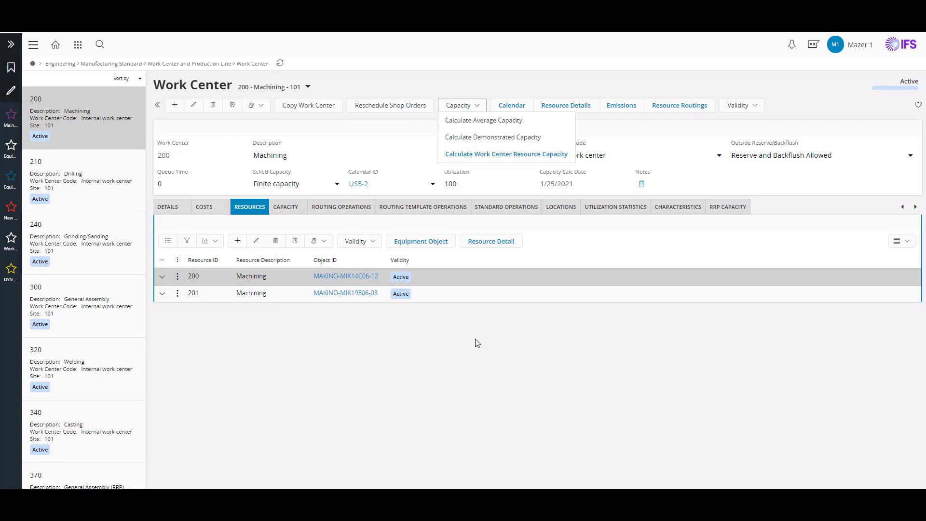
Show the action menu for resource row 200
{"action": "left_click", "coordinate": [178, 278]}
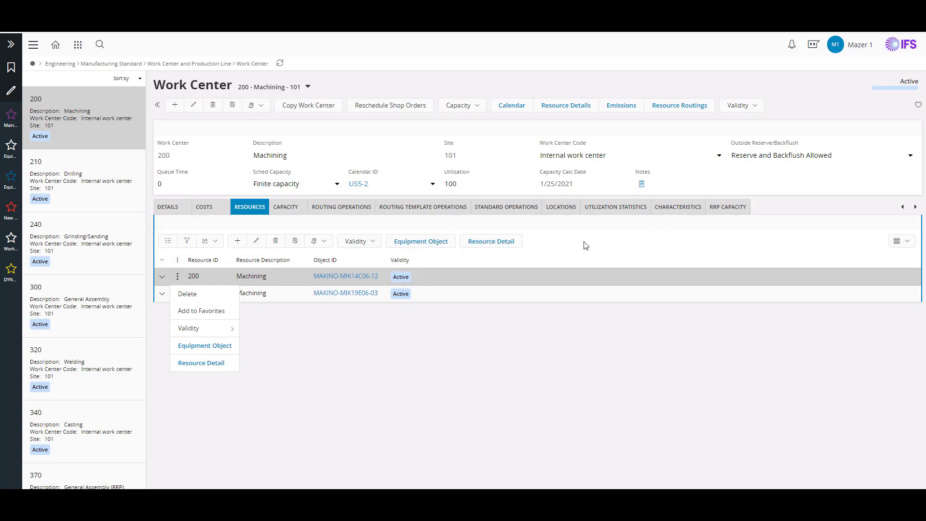
Recheck the Resources, Capacity and Details views, then launch Calculate Average Capacity for work center 200
{"action": "left_click", "coordinate": [555, 227]}
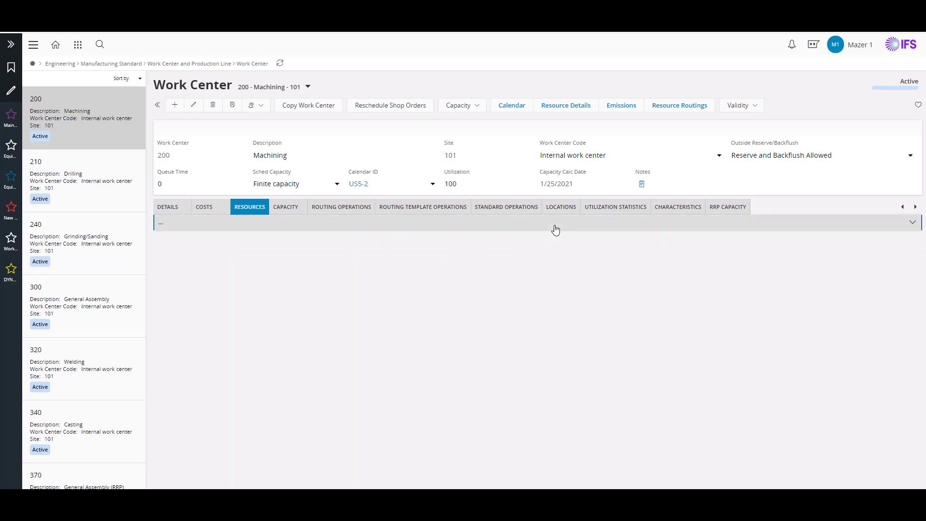
{"action": "left_click", "coordinate": [555, 226]}
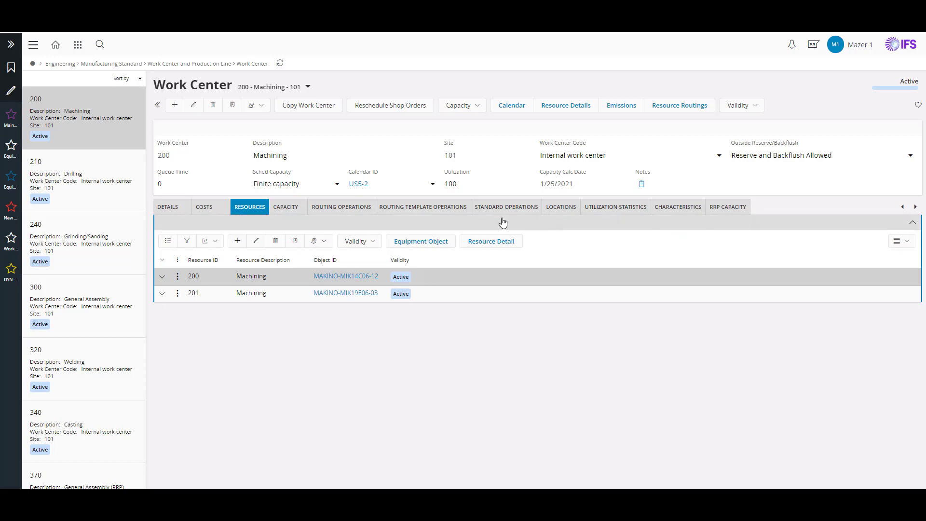
{"action": "left_click", "coordinate": [292, 209]}
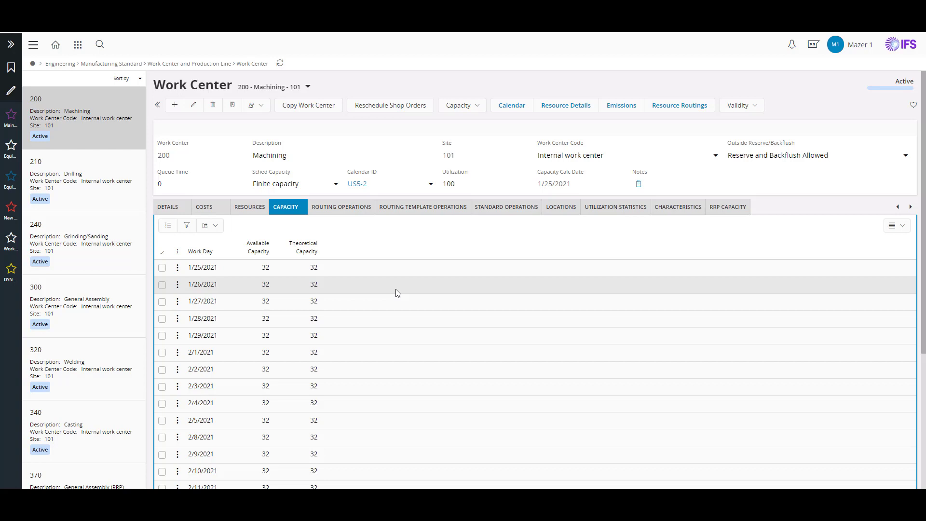
{"action": "left_click", "coordinate": [167, 207]}
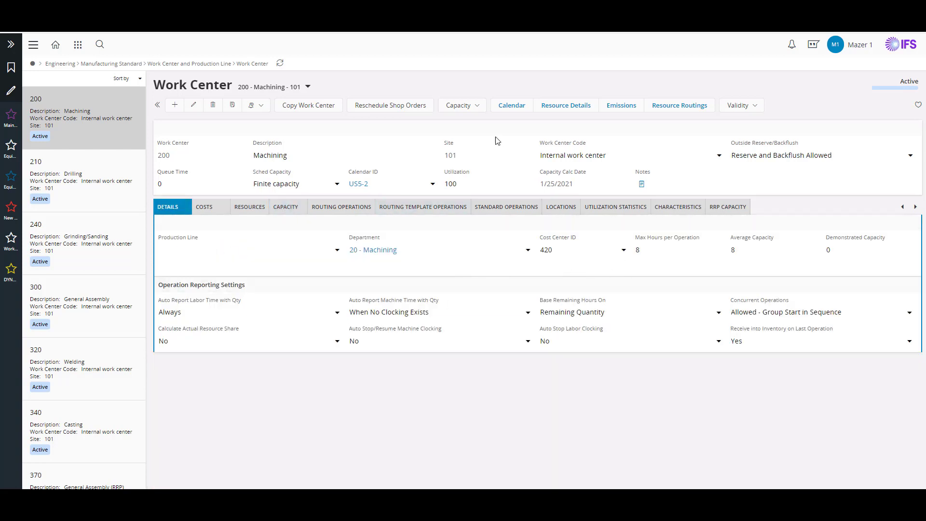
{"action": "left_click", "coordinate": [474, 109]}
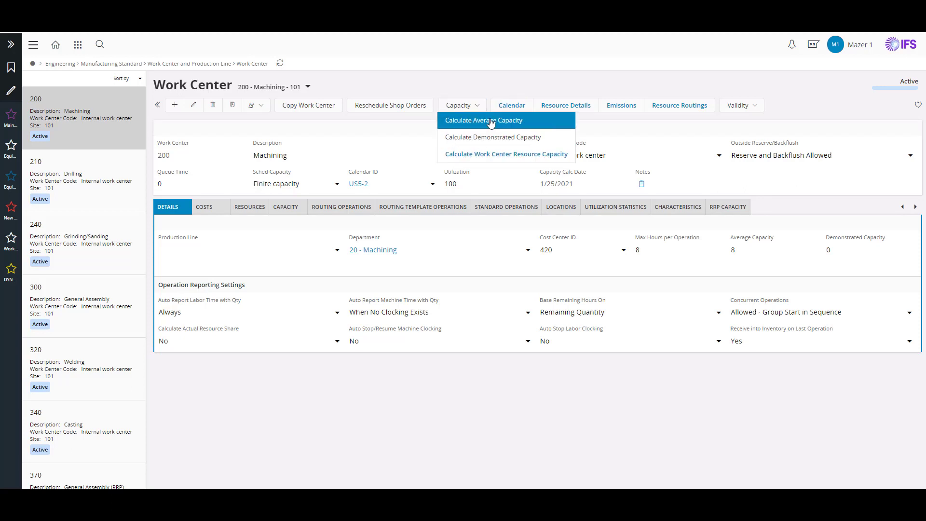
{"action": "left_click", "coordinate": [491, 121]}
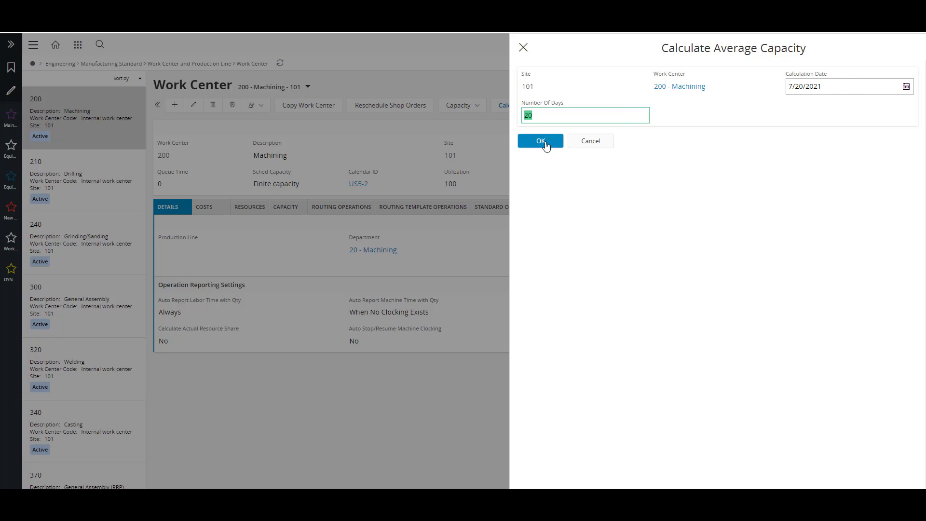
Close the Calculate Average Capacity panel, point out Demonstrated Capacity, and reopen the Capacity options
{"action": "left_click", "coordinate": [522, 47]}
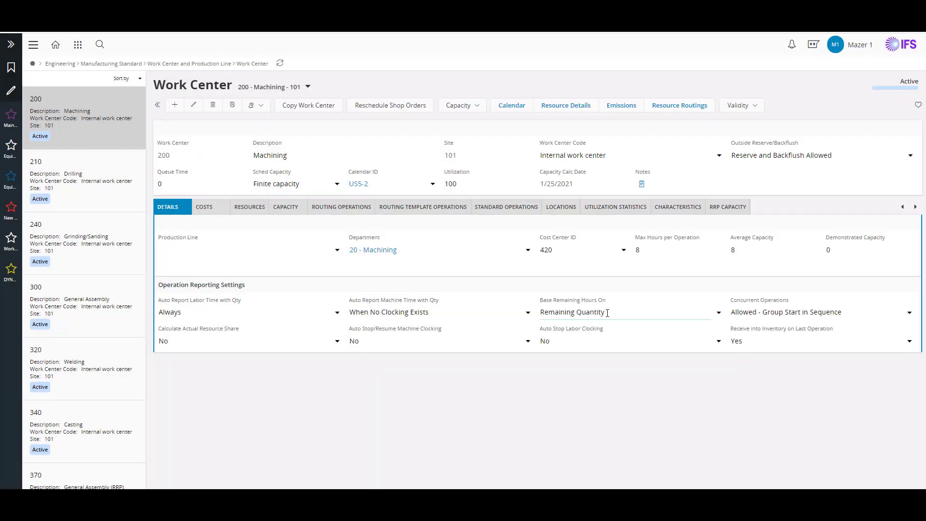
{"action": "left_click", "coordinate": [851, 253]}
{"action": "left_click", "coordinate": [479, 110]}
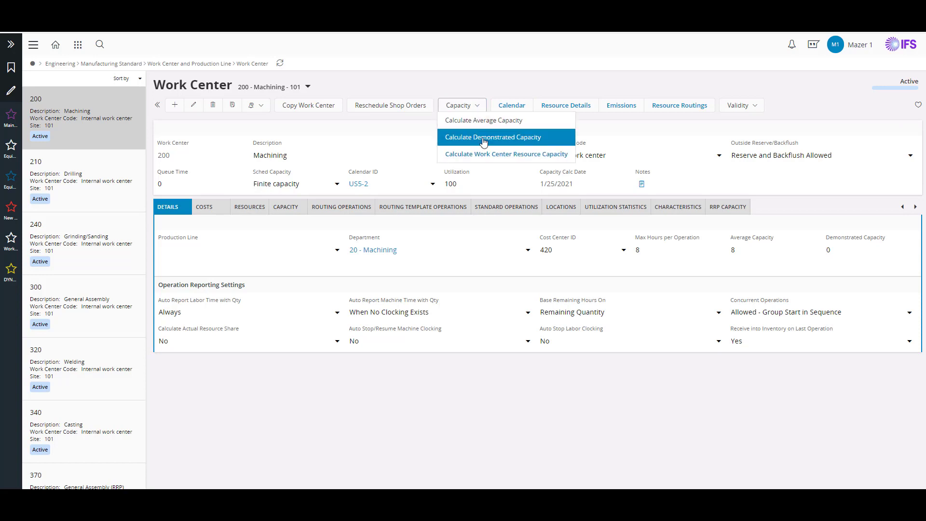
Close the Capacity options menu without running any calculation
{"action": "left_click", "coordinate": [521, 77]}
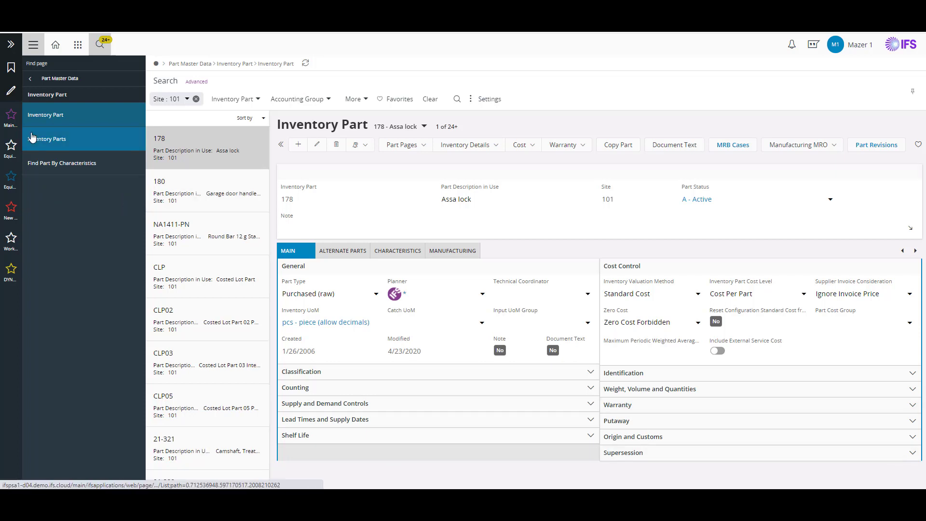
Browse up to the top-level areas, look at Supply Chain Planning, then close the navigator
{"action": "left_click", "coordinate": [31, 80]}
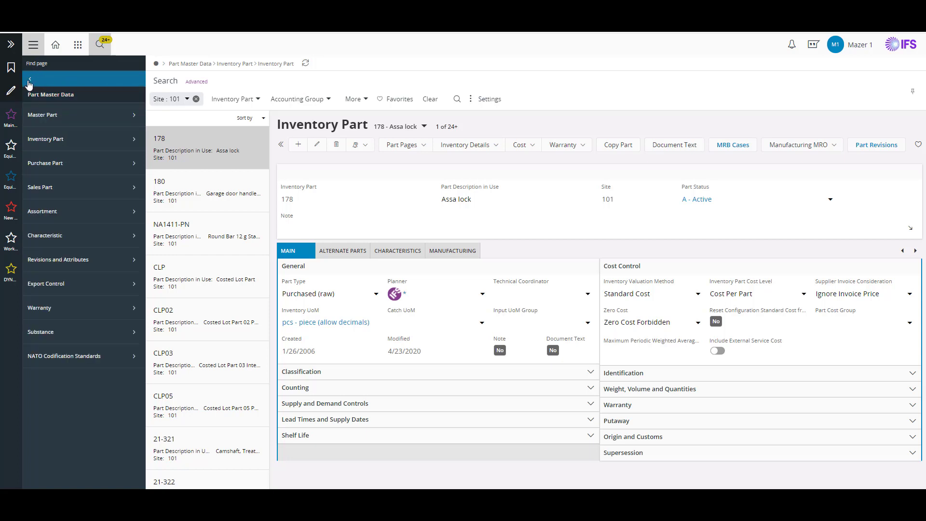
{"action": "left_click", "coordinate": [29, 84]}
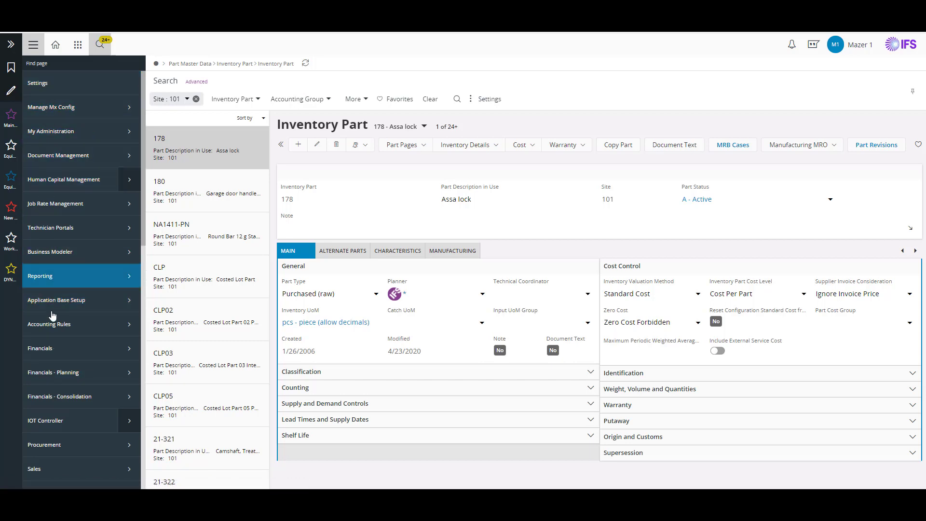
{"action": "scroll", "coordinate": [53, 313], "scroll_direction": "down", "scroll_amount": 1}
{"action": "scroll", "coordinate": [53, 316], "scroll_direction": "down", "scroll_amount": 4}
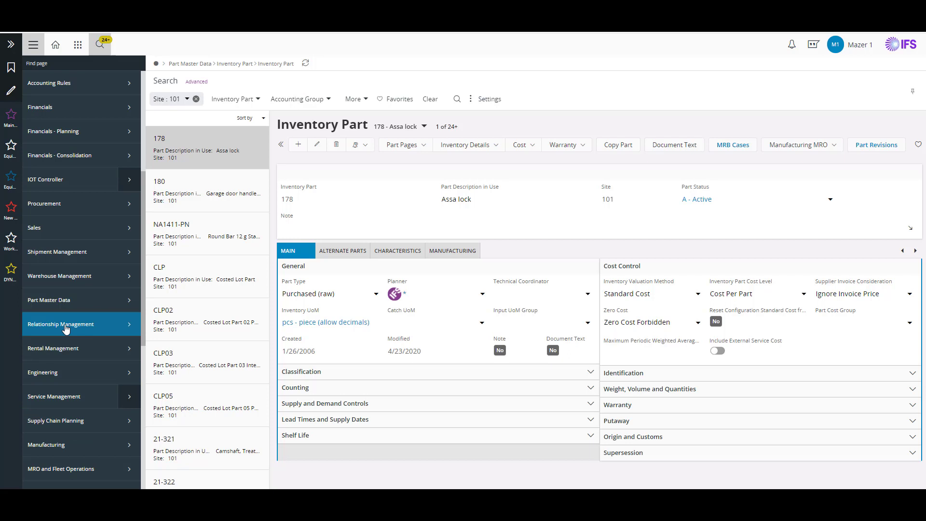
{"action": "left_click", "coordinate": [130, 428]}
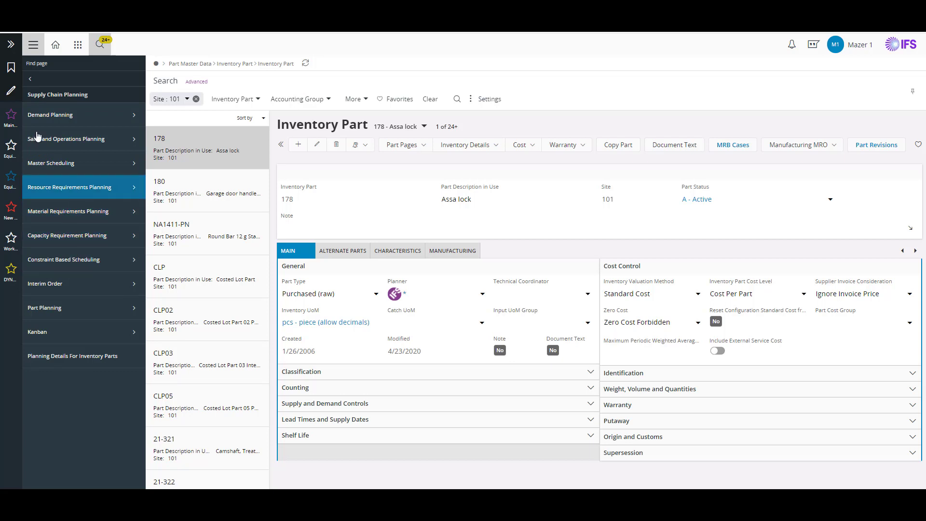
{"action": "left_click", "coordinate": [28, 81]}
{"action": "left_click", "coordinate": [34, 45]}
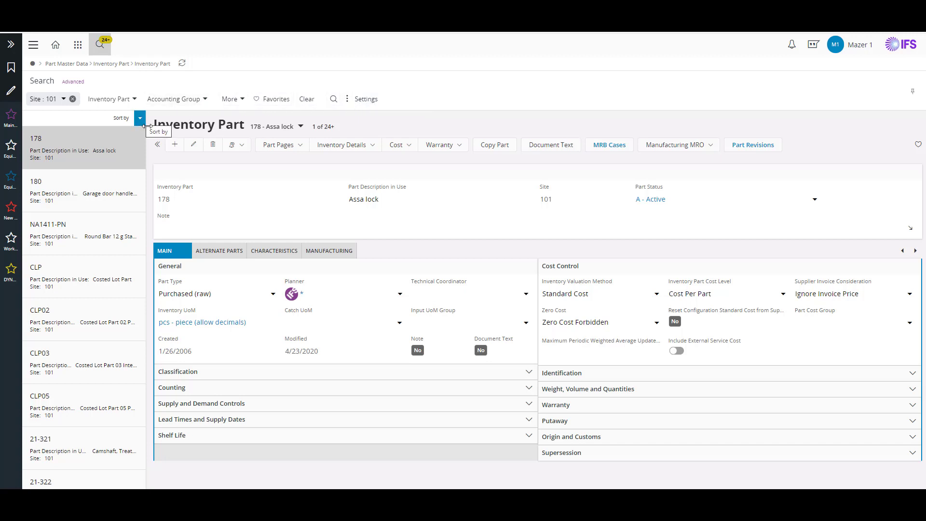
Collapse the parts list and expand Lead Times and Supply Dates for part 178
{"action": "left_click", "coordinate": [157, 145]}
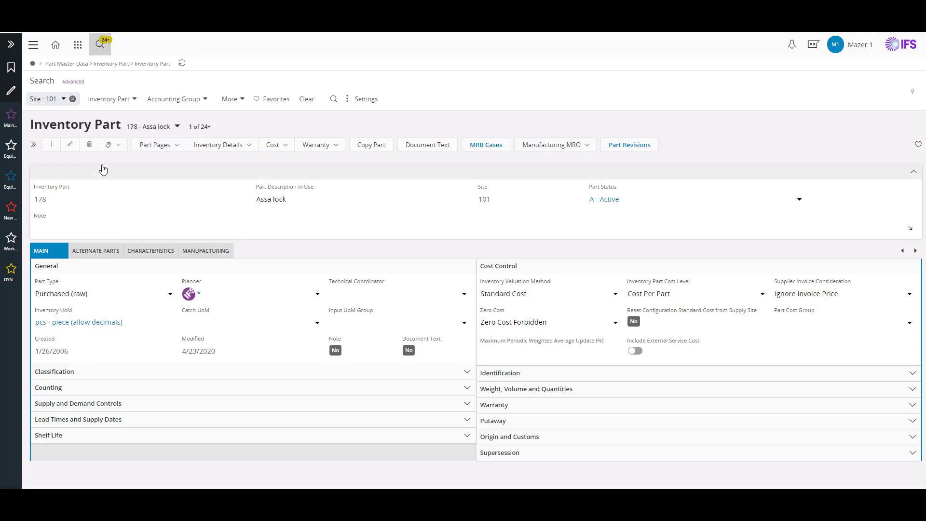
{"action": "left_click", "coordinate": [33, 145]}
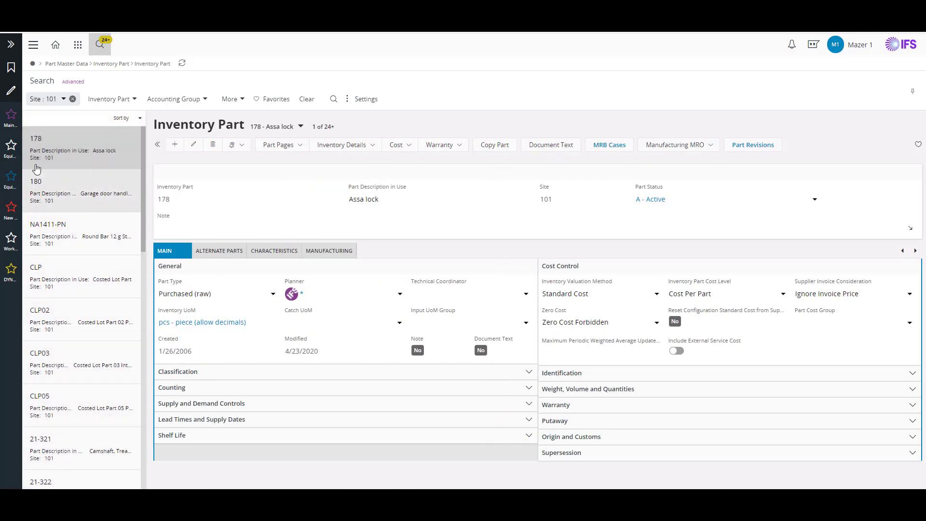
{"action": "left_click", "coordinate": [158, 145]}
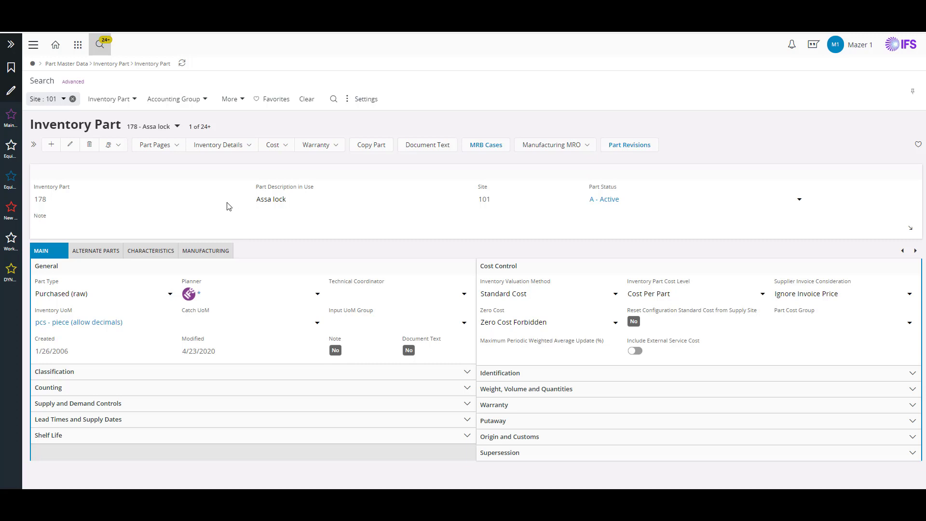
{"action": "left_click", "coordinate": [464, 427]}
{"action": "scroll", "coordinate": [373, 428], "scroll_direction": "down", "scroll_amount": 2}
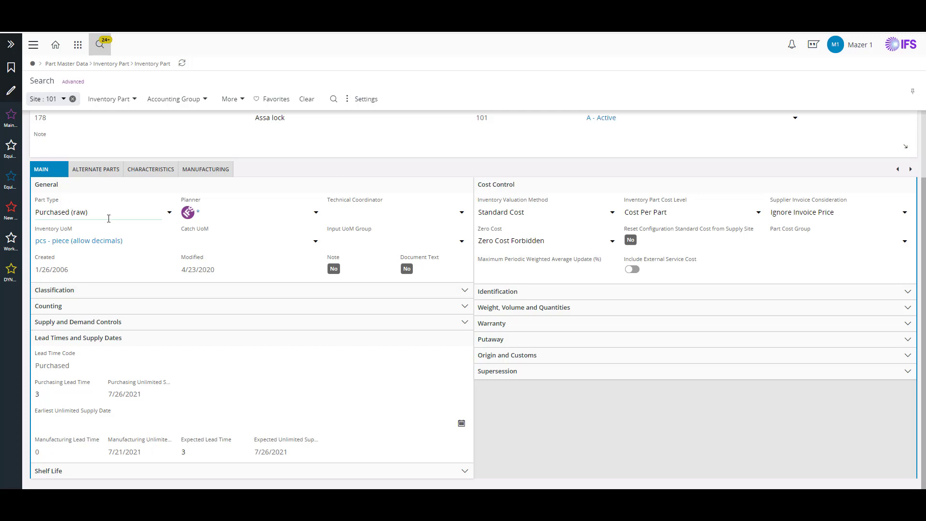
{"action": "scroll", "coordinate": [202, 281], "scroll_direction": "up", "scroll_amount": 1}
{"action": "scroll", "coordinate": [205, 282], "scroll_direction": "down", "scroll_amount": 1}
{"action": "left_click", "coordinate": [68, 389]}
{"action": "left_click", "coordinate": [68, 389]}
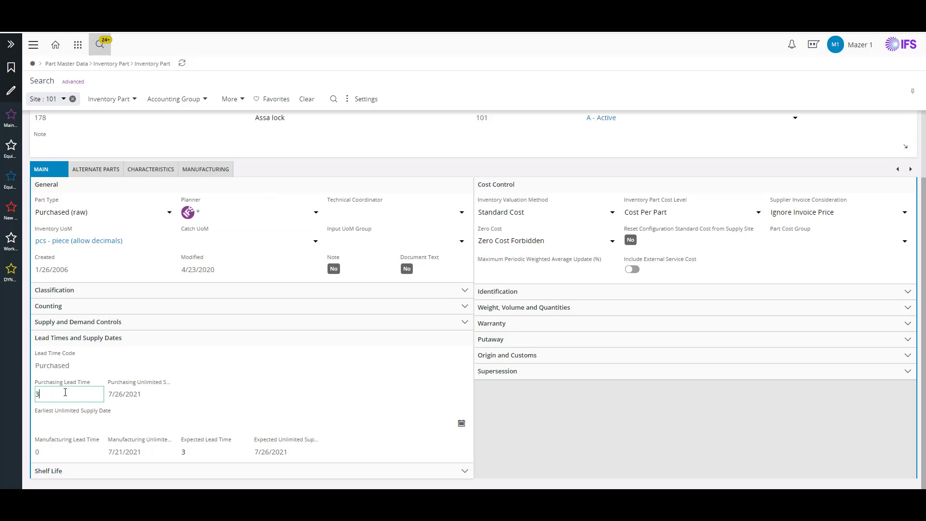
{"action": "left_click", "coordinate": [80, 454]}
{"action": "scroll", "coordinate": [314, 394], "scroll_direction": "up", "scroll_amount": 2}
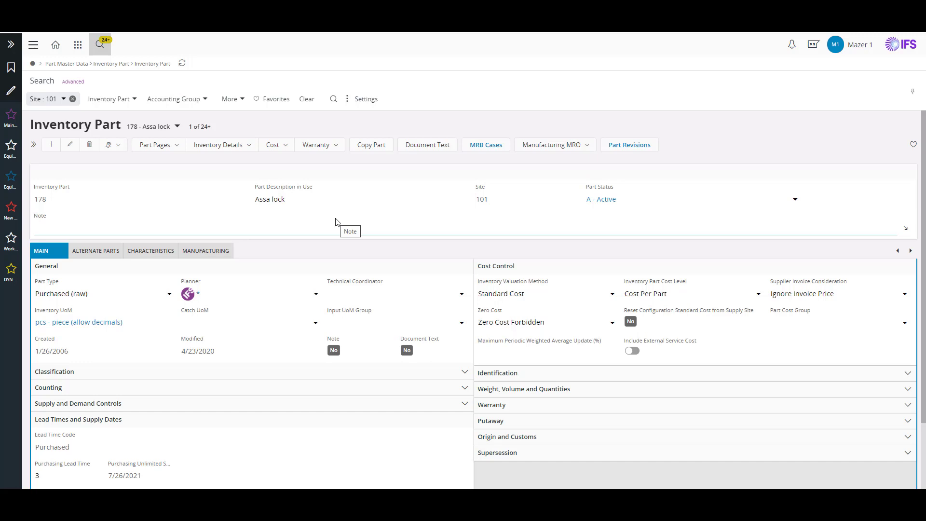
Open Page help from the user menu to show the Inventory Part help page
{"action": "left_click", "coordinate": [853, 48]}
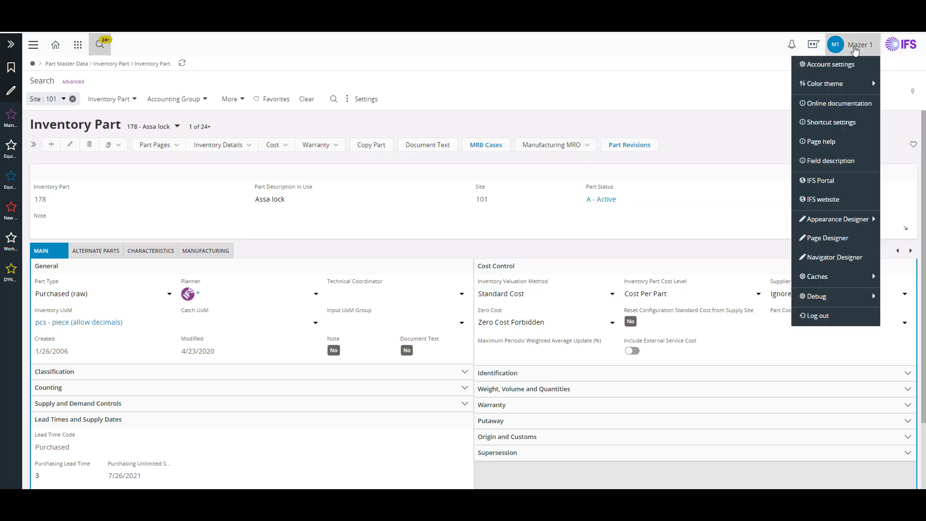
{"action": "left_click", "coordinate": [836, 140]}
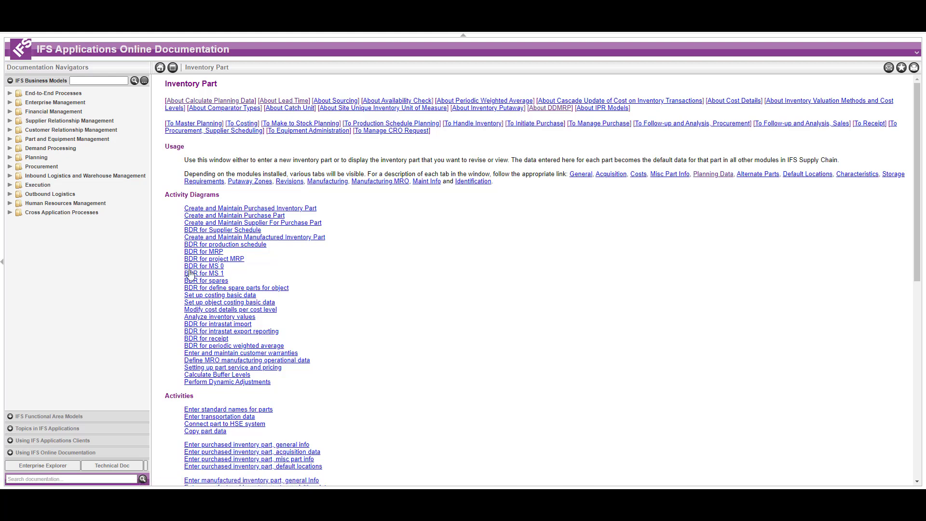
{"action": "scroll", "coordinate": [325, 361], "scroll_direction": "down", "scroll_amount": 3}
{"action": "scroll", "coordinate": [233, 218], "scroll_direction": "up", "scroll_amount": 3}
{"action": "scroll", "coordinate": [207, 438], "scroll_direction": "down", "scroll_amount": 1}
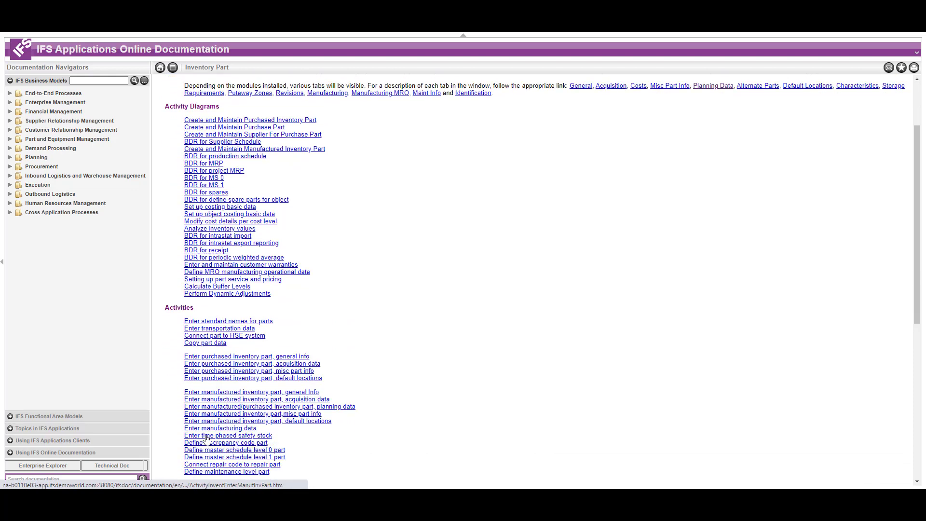
{"action": "scroll", "coordinate": [227, 391], "scroll_direction": "up", "scroll_amount": 1}
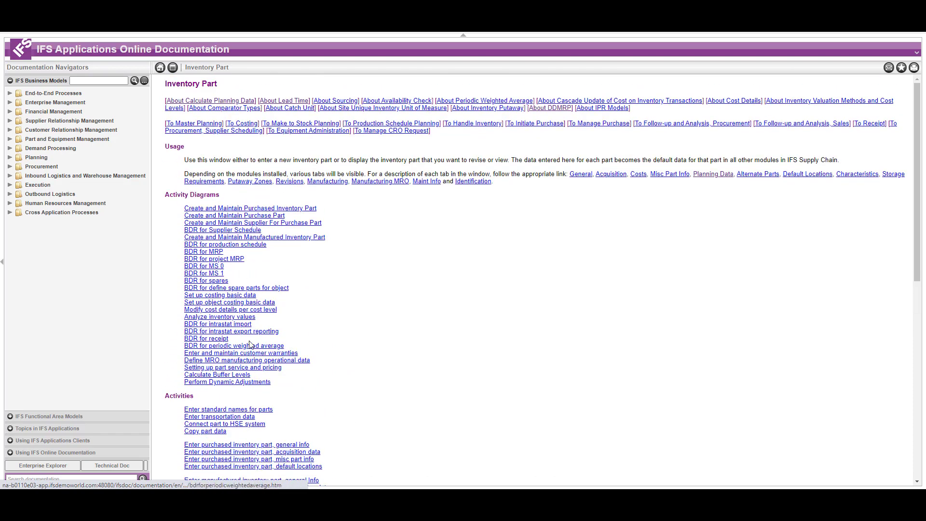
Open the About Lead Time topic and read its opening sections
{"action": "left_click", "coordinate": [272, 102]}
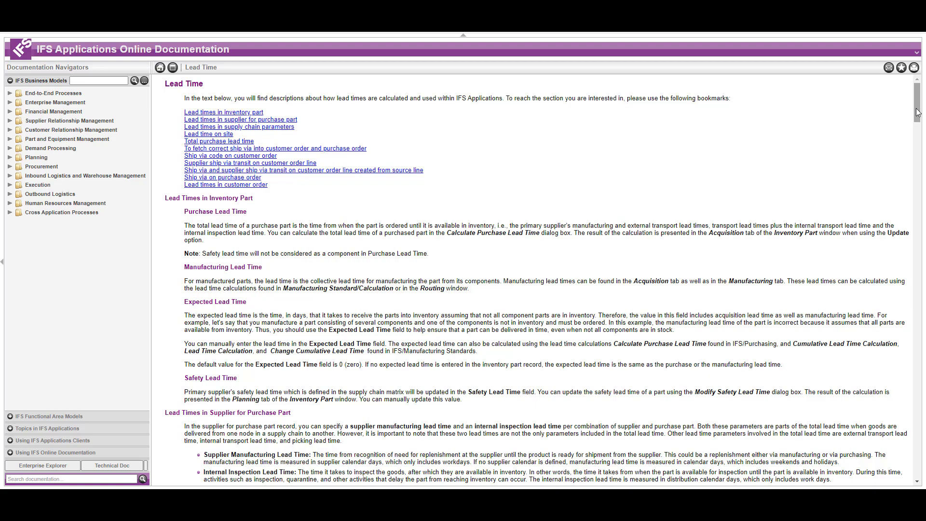
{"action": "left_click_drag", "start_coordinate": [917, 112], "coordinate": [919, 126]}
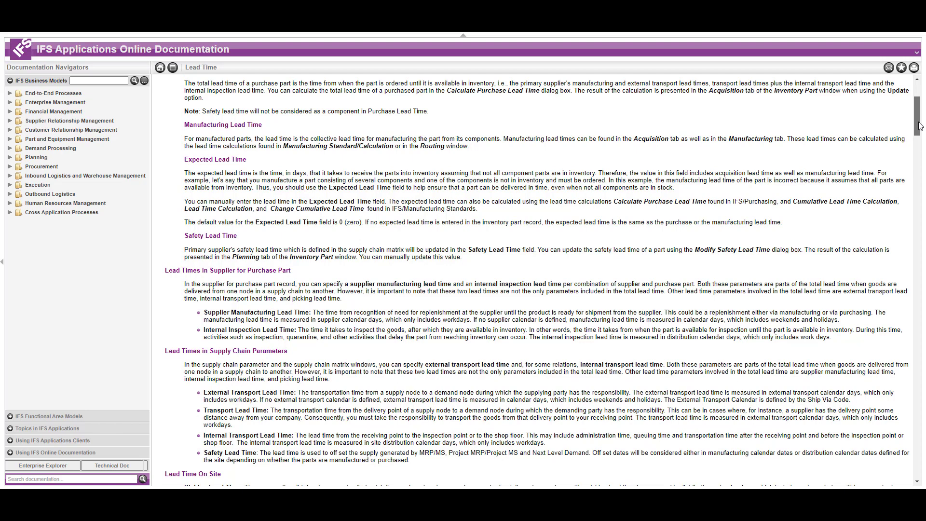
{"action": "left_click_drag", "start_coordinate": [919, 125], "coordinate": [923, 147]}
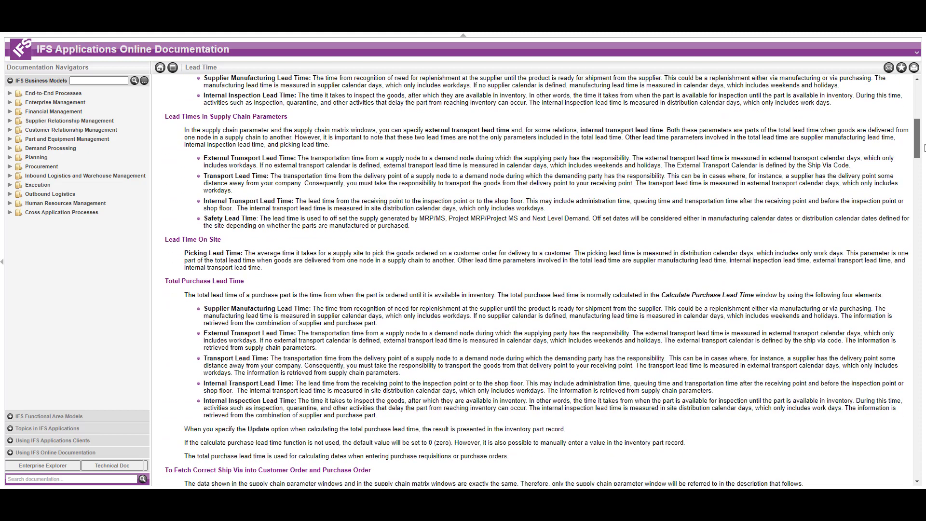
{"action": "left_click_drag", "start_coordinate": [924, 147], "coordinate": [923, 154]}
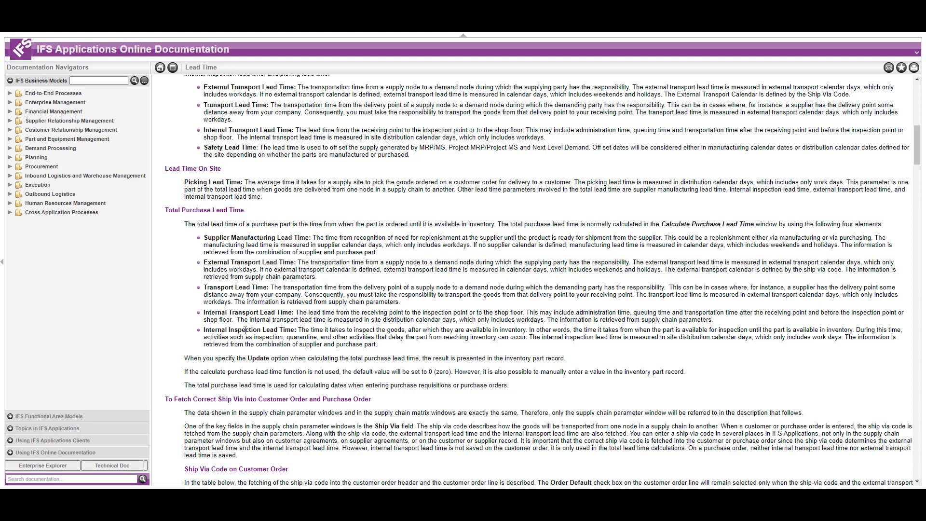
{"action": "left_click_drag", "start_coordinate": [918, 151], "coordinate": [919, 156]}
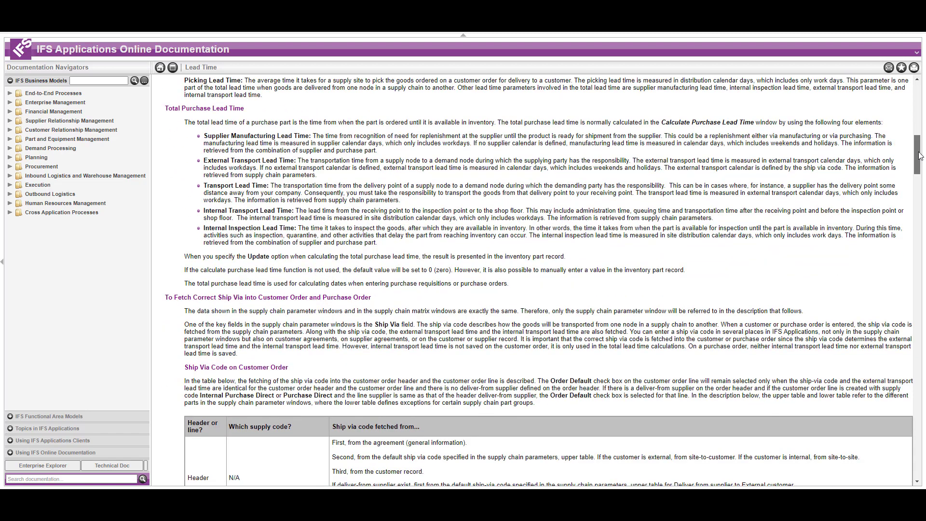
{"action": "left_click_drag", "start_coordinate": [918, 156], "coordinate": [919, 164]}
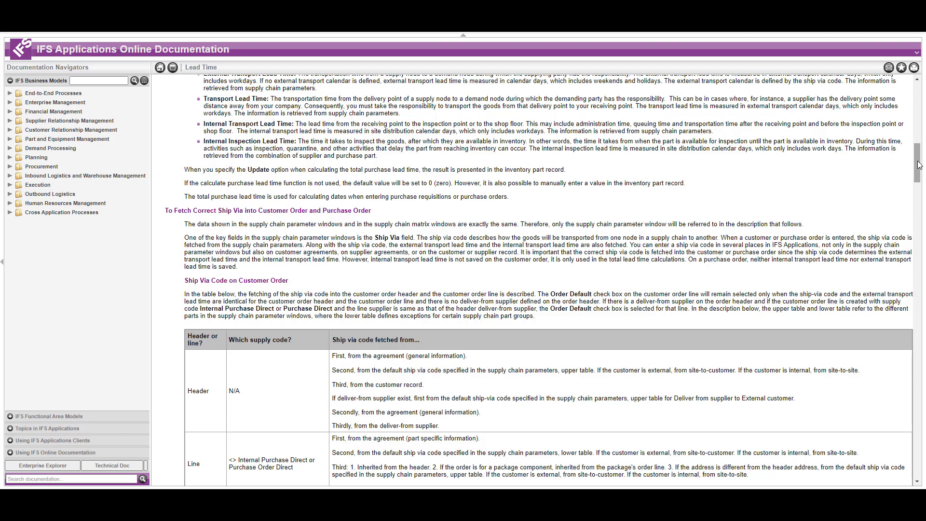
Read the rest of the lead time calculation, then return to the Inventory Part help page
{"action": "left_click_drag", "start_coordinate": [918, 165], "coordinate": [918, 207]}
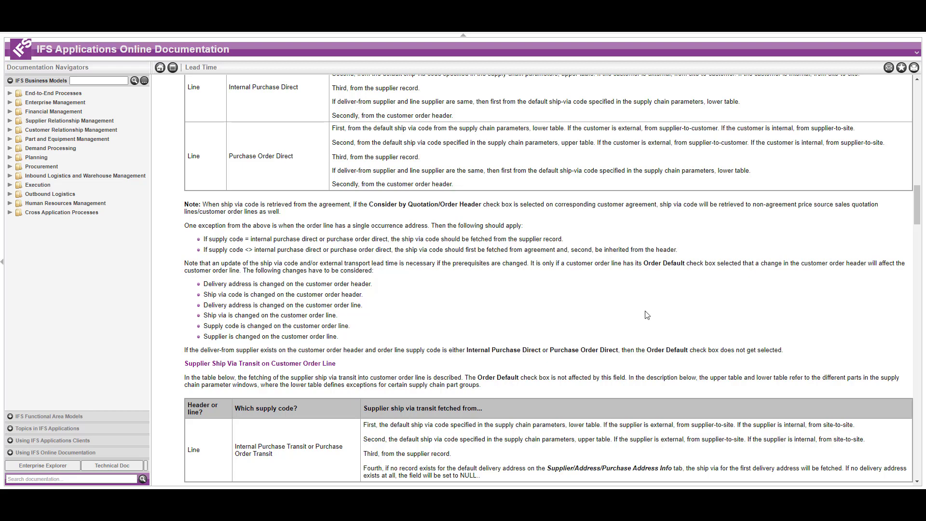
{"action": "left_click_drag", "start_coordinate": [920, 204], "coordinate": [920, 217]}
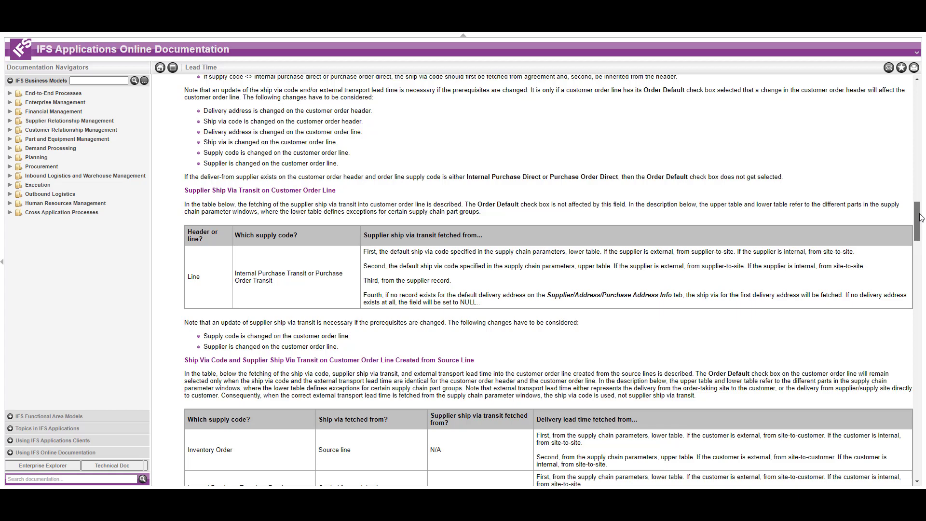
{"action": "left_click_drag", "start_coordinate": [921, 217], "coordinate": [924, 327]}
{"action": "scroll", "coordinate": [924, 326], "scroll_direction": "down", "scroll_amount": 15}
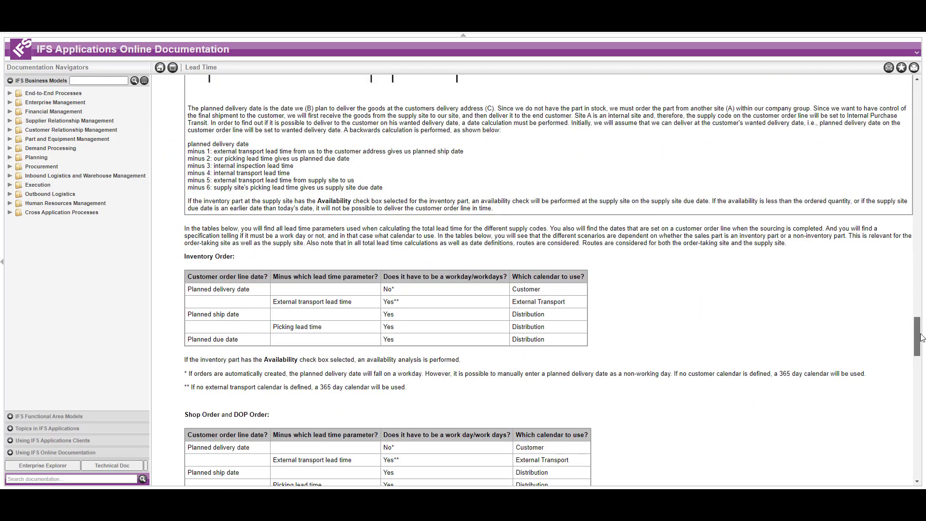
{"action": "scroll", "coordinate": [922, 235], "scroll_direction": "up", "scroll_amount": 5}
{"action": "scroll", "coordinate": [923, 235], "scroll_direction": "up", "scroll_amount": 20}
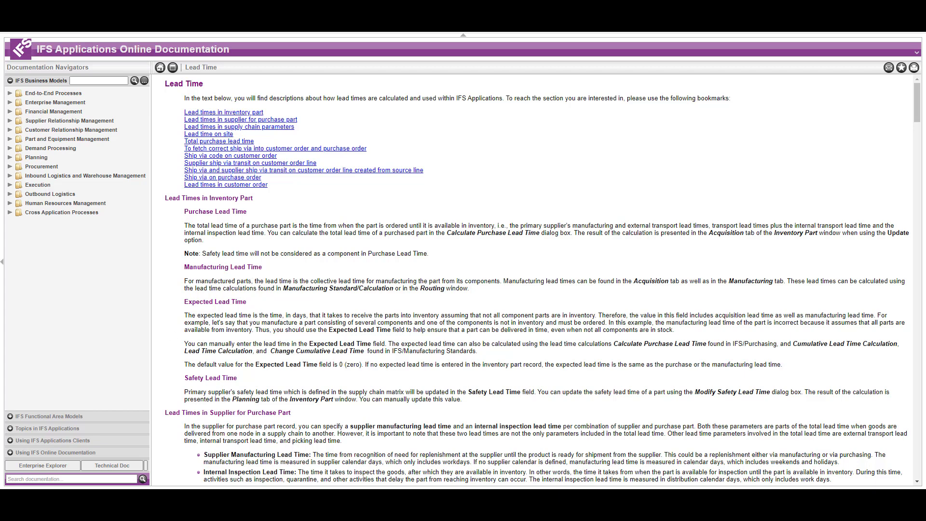
{"action": "key", "text": "alt+Left"}
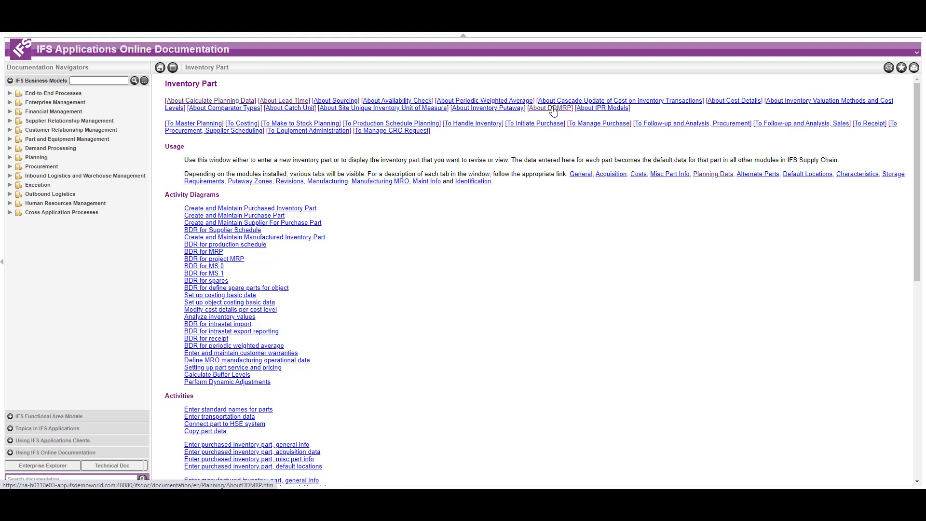
Open the Planning Data link from the Inventory Part help page's Usage section
{"action": "left_click", "coordinate": [698, 178]}
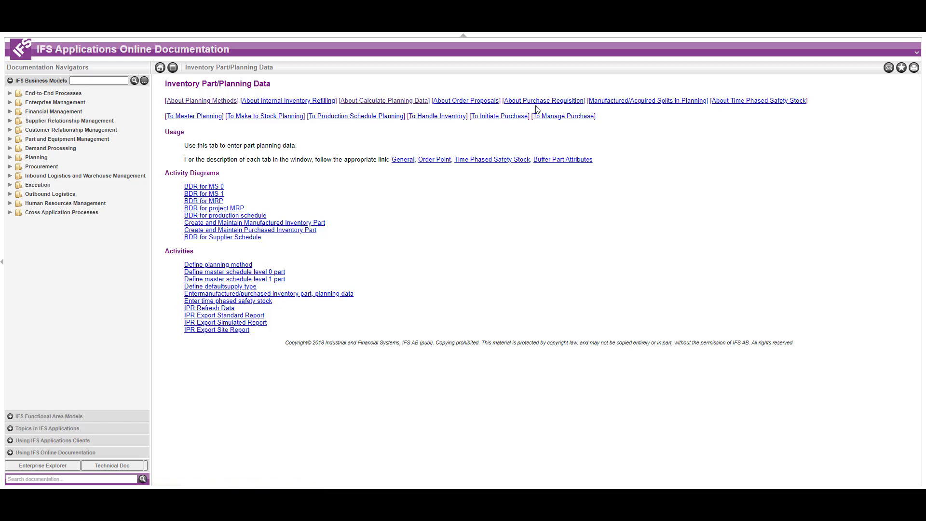
{"action": "left_click", "coordinate": [202, 101]}
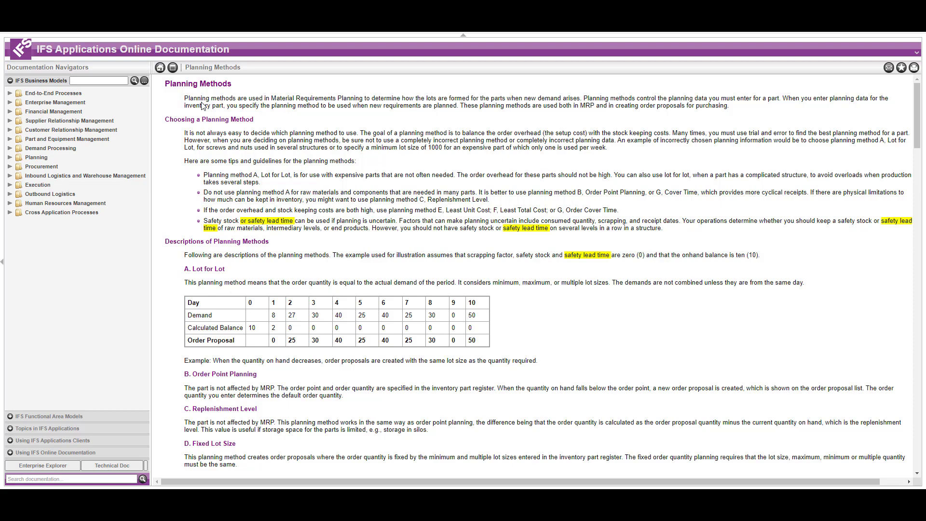
{"action": "scroll", "coordinate": [188, 173], "scroll_direction": "down", "scroll_amount": 4}
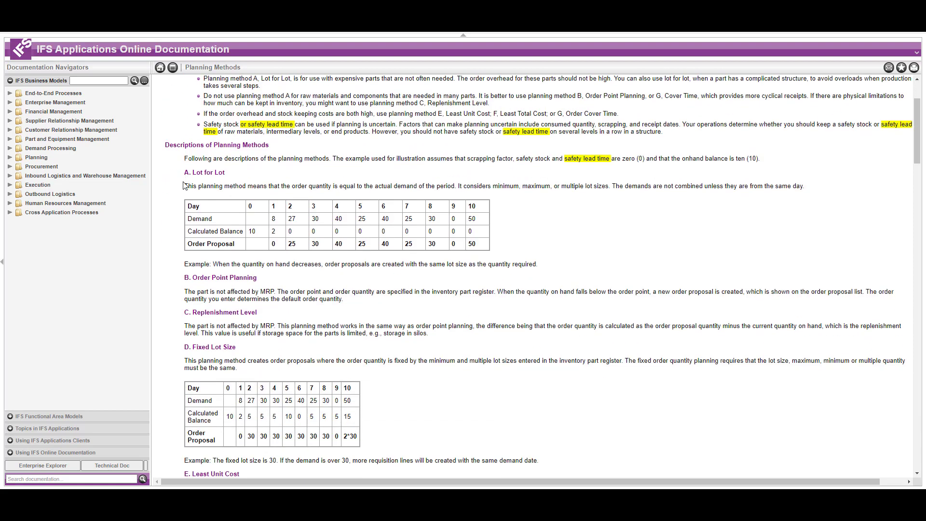
{"action": "scroll", "coordinate": [173, 289], "scroll_direction": "down", "scroll_amount": 10}
{"action": "scroll", "coordinate": [175, 307], "scroll_direction": "down", "scroll_amount": 18}
{"action": "scroll", "coordinate": [176, 305], "scroll_direction": "down", "scroll_amount": 6}
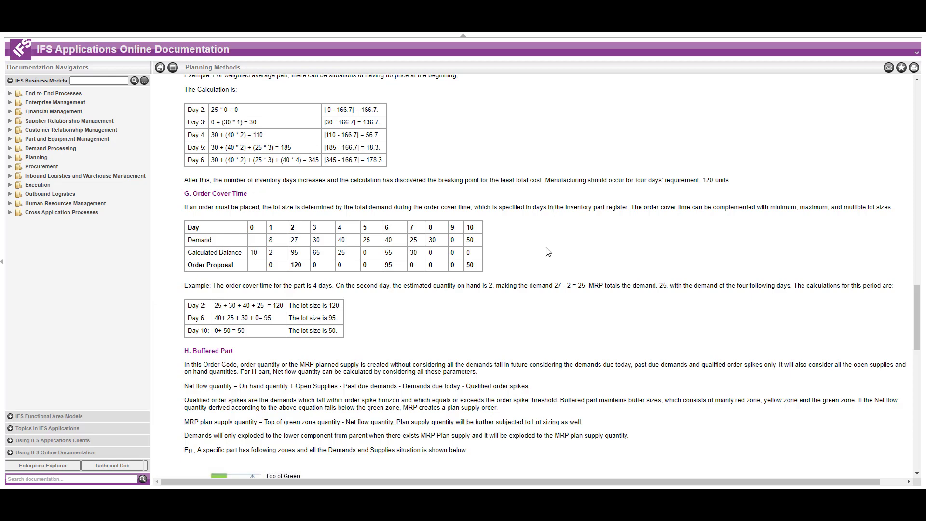
{"action": "scroll", "coordinate": [375, 351], "scroll_direction": "down", "scroll_amount": 6}
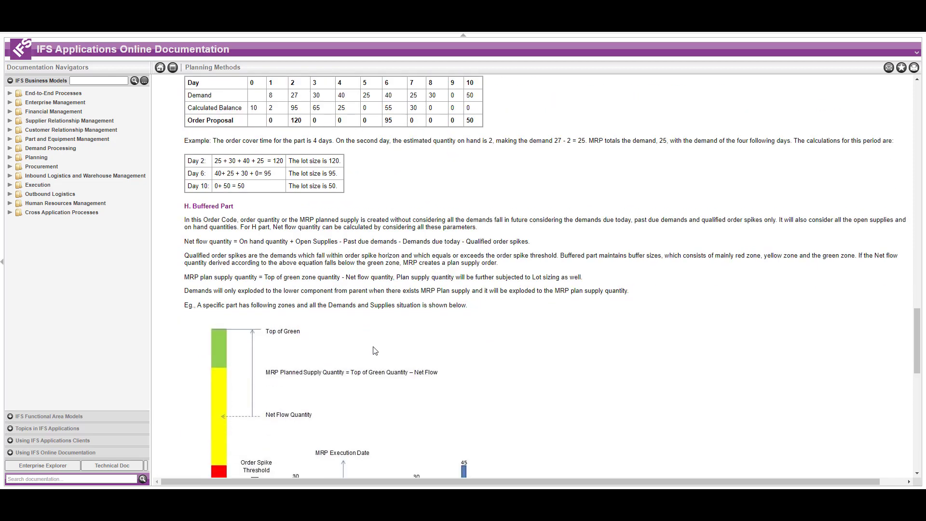
{"action": "scroll", "coordinate": [375, 350], "scroll_direction": "down", "scroll_amount": 12}
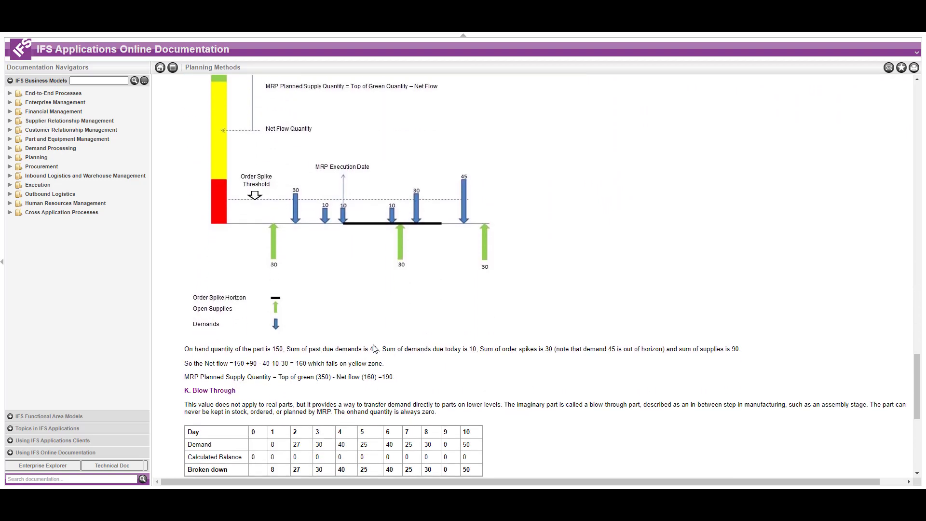
{"action": "scroll", "coordinate": [376, 351], "scroll_direction": "down", "scroll_amount": 6}
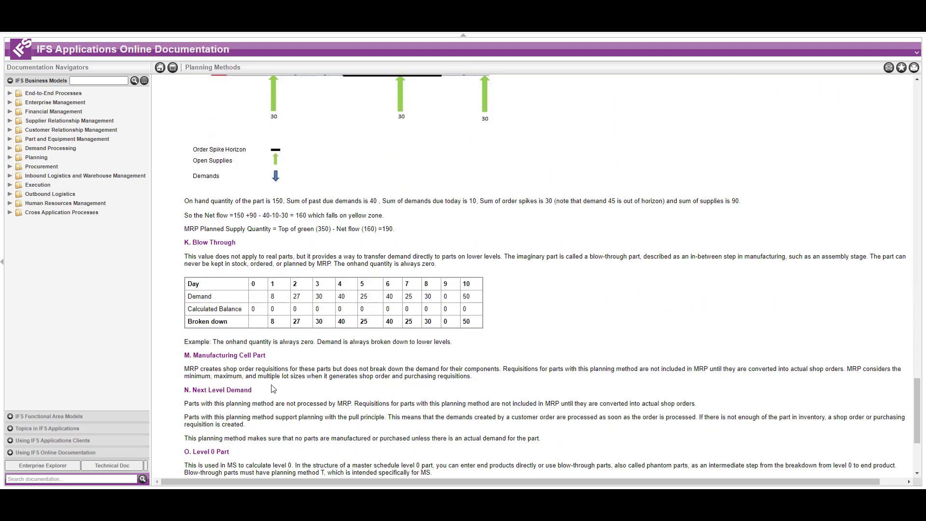
{"action": "left_click_drag", "start_coordinate": [270, 391], "coordinate": [176, 395]}
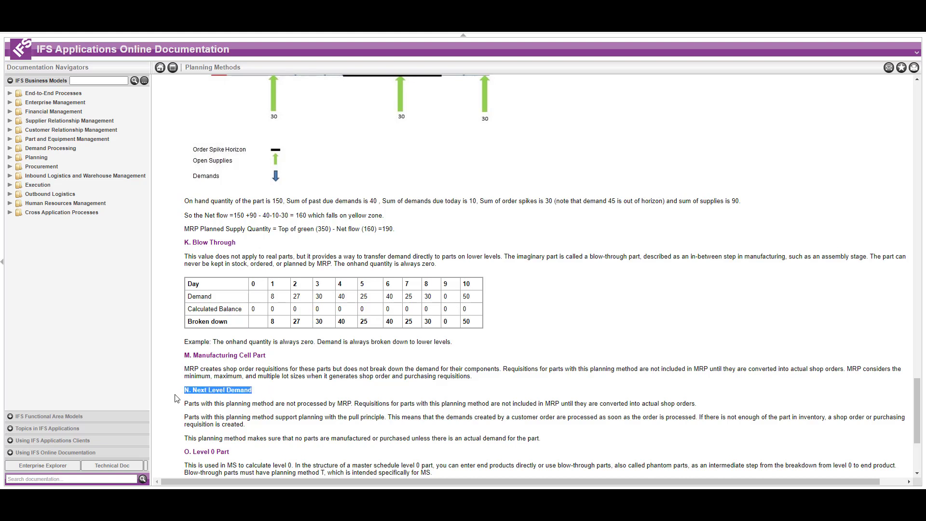
{"action": "scroll", "coordinate": [176, 397], "scroll_direction": "down", "scroll_amount": 6}
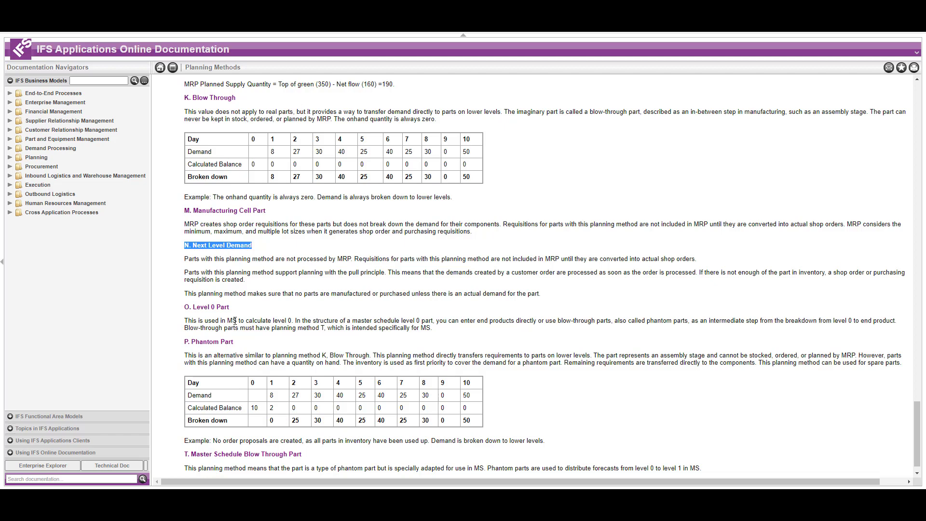
{"action": "scroll", "coordinate": [234, 320], "scroll_direction": "down", "scroll_amount": 1}
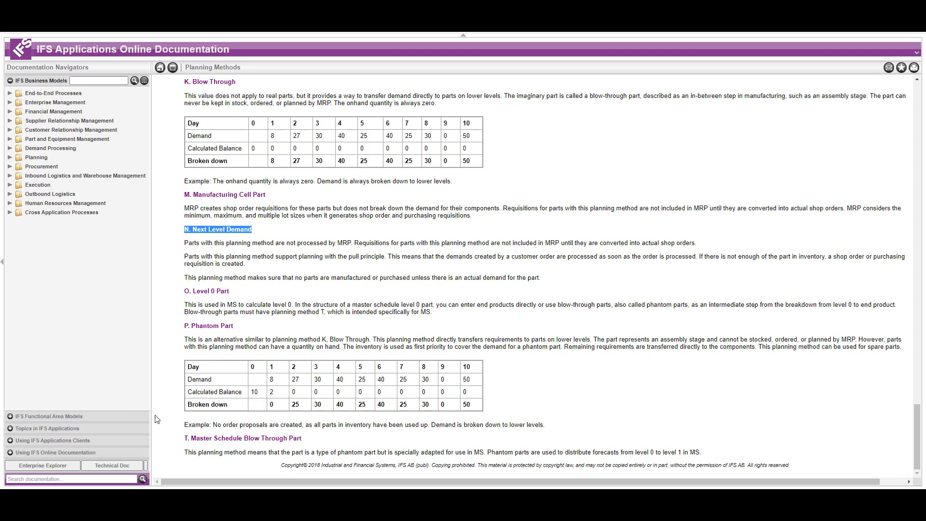
{"action": "scroll", "coordinate": [176, 350], "scroll_direction": "up", "scroll_amount": 5}
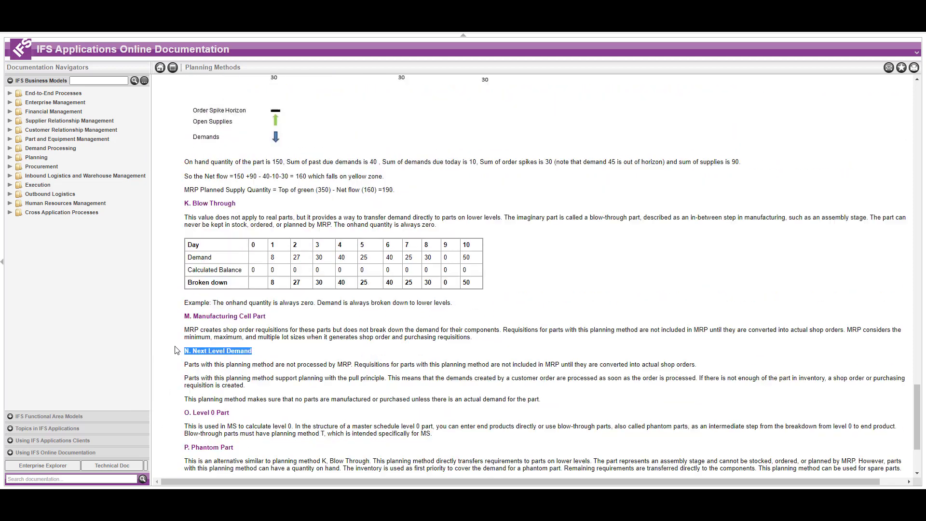
{"action": "scroll", "coordinate": [177, 350], "scroll_direction": "up", "scroll_amount": 7}
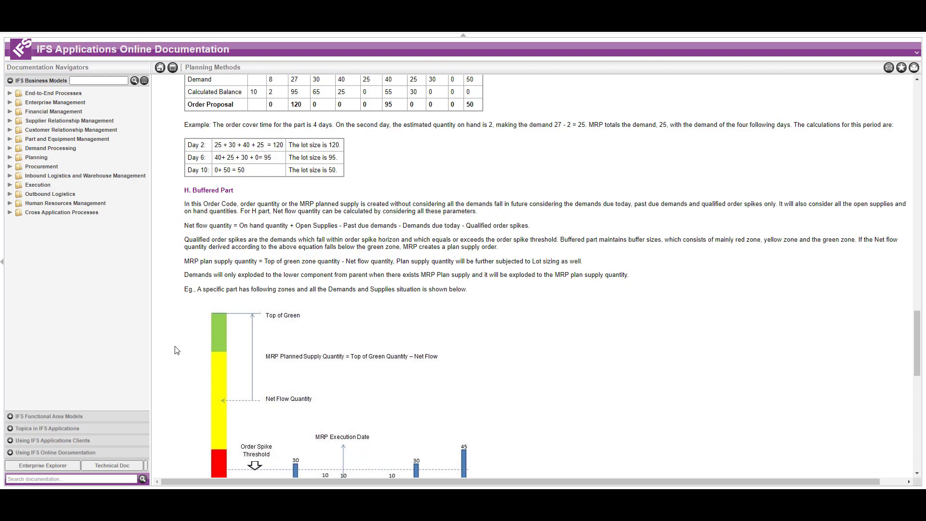
{"action": "scroll", "coordinate": [177, 350], "scroll_direction": "up", "scroll_amount": 7}
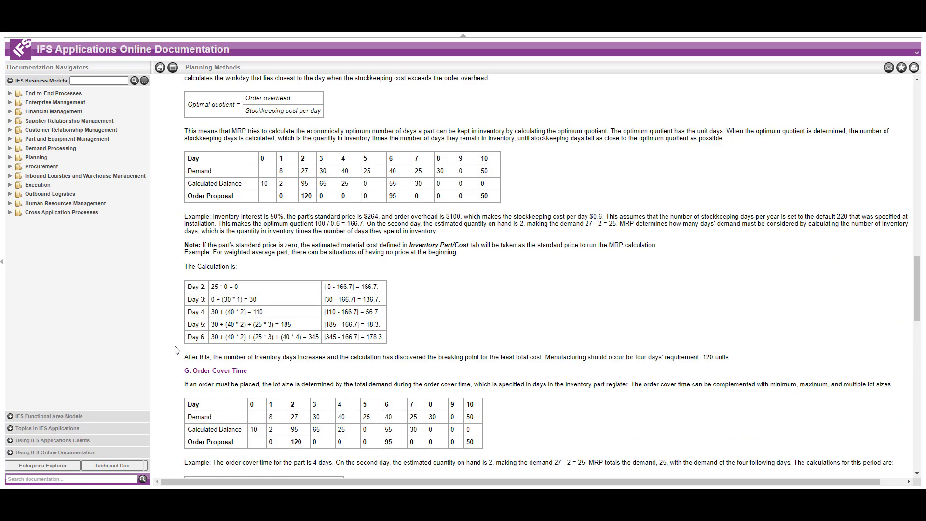
{"action": "scroll", "coordinate": [176, 351], "scroll_direction": "up", "scroll_amount": 5}
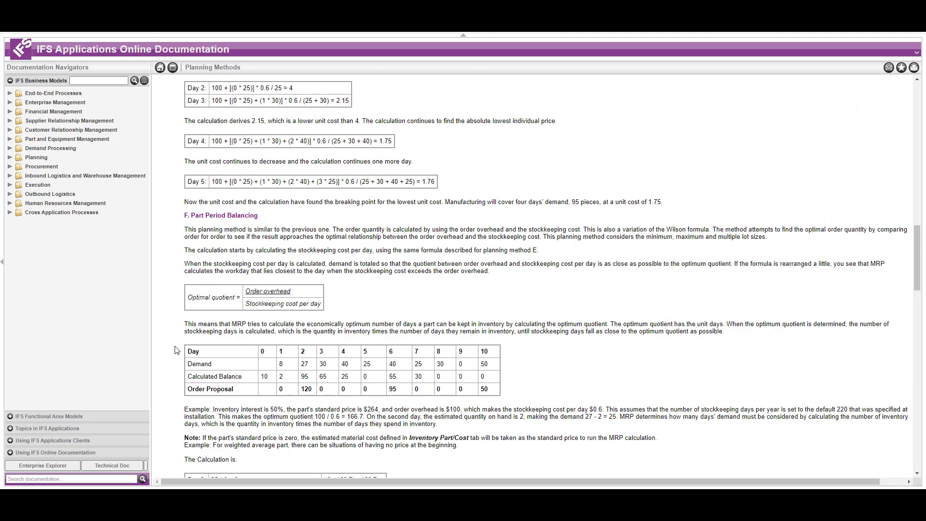
{"action": "scroll", "coordinate": [176, 350], "scroll_direction": "up", "scroll_amount": 12}
{"action": "scroll", "coordinate": [176, 350], "scroll_direction": "up", "scroll_amount": 10}
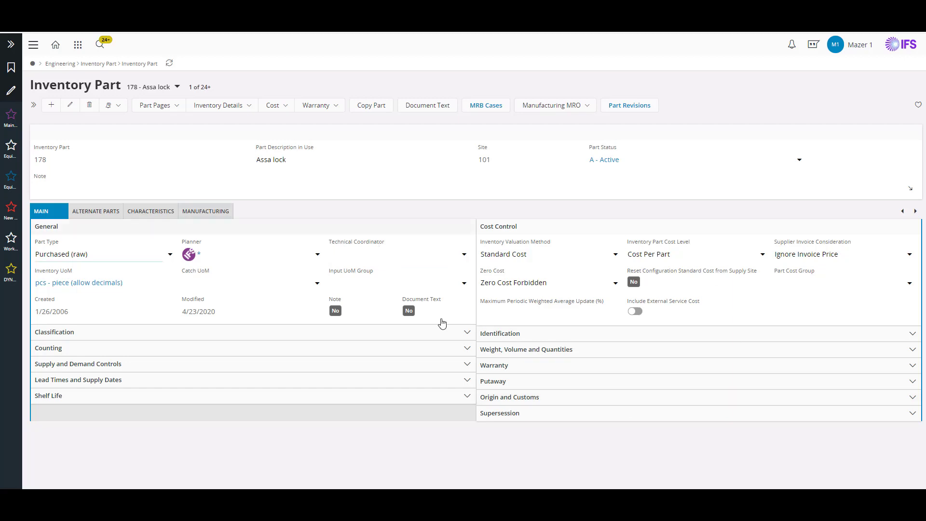
Open Inventory Part Planning Data for part 178 via Inventory Details
{"action": "left_click", "coordinate": [249, 110]}
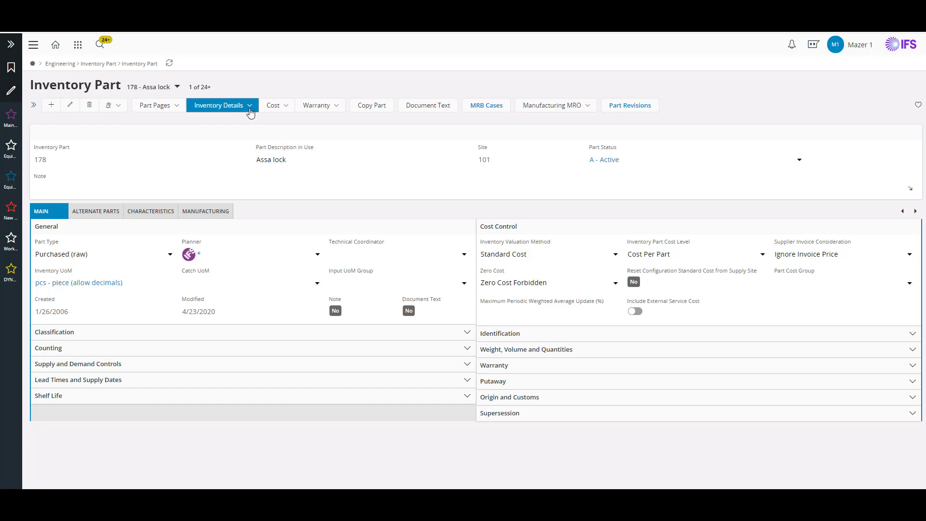
{"action": "left_click", "coordinate": [247, 112]}
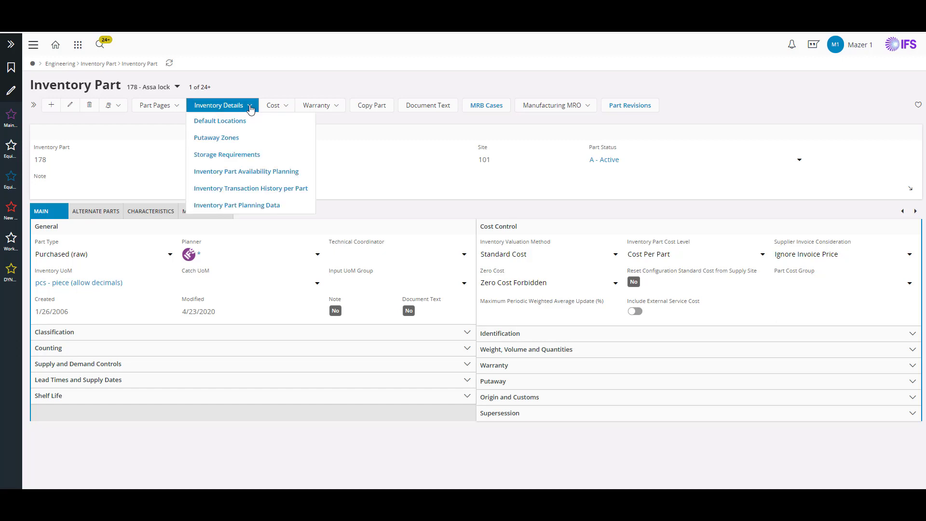
{"action": "left_click", "coordinate": [249, 208]}
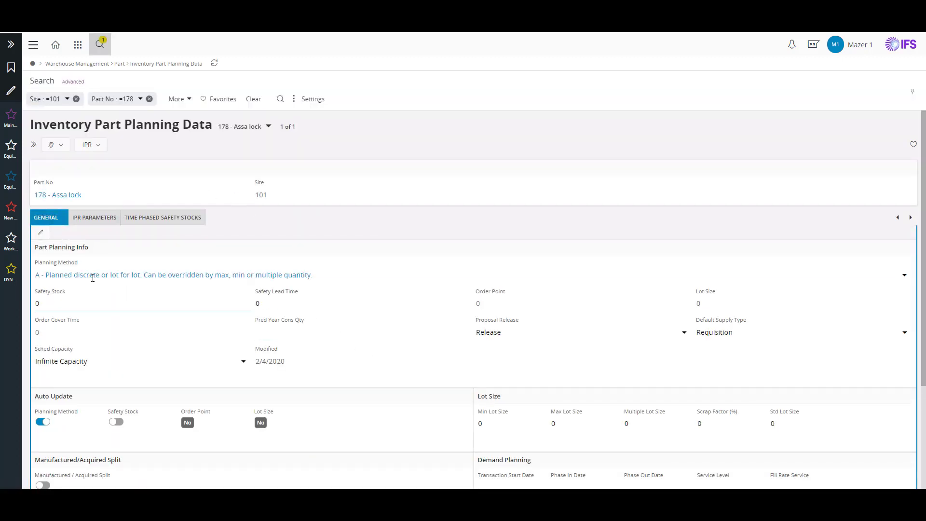
Review the planning methods for part 178, keep method A, and bring up Chrome's menu
{"action": "left_click", "coordinate": [54, 275]}
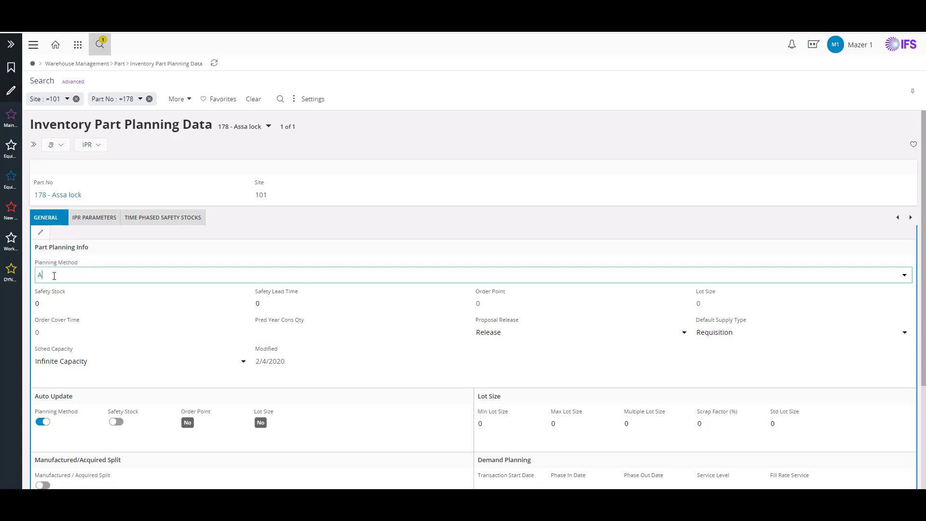
{"action": "left_click", "coordinate": [904, 275]}
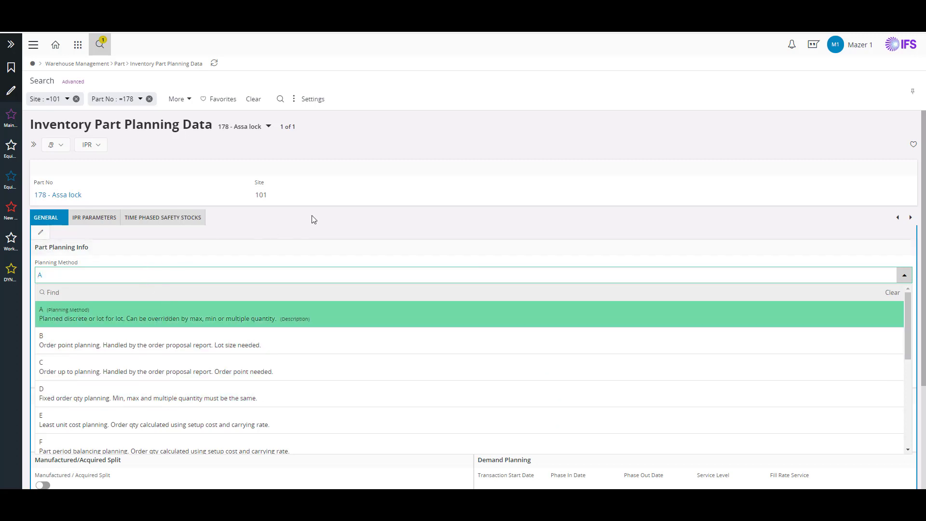
{"action": "left_click", "coordinate": [416, 155]}
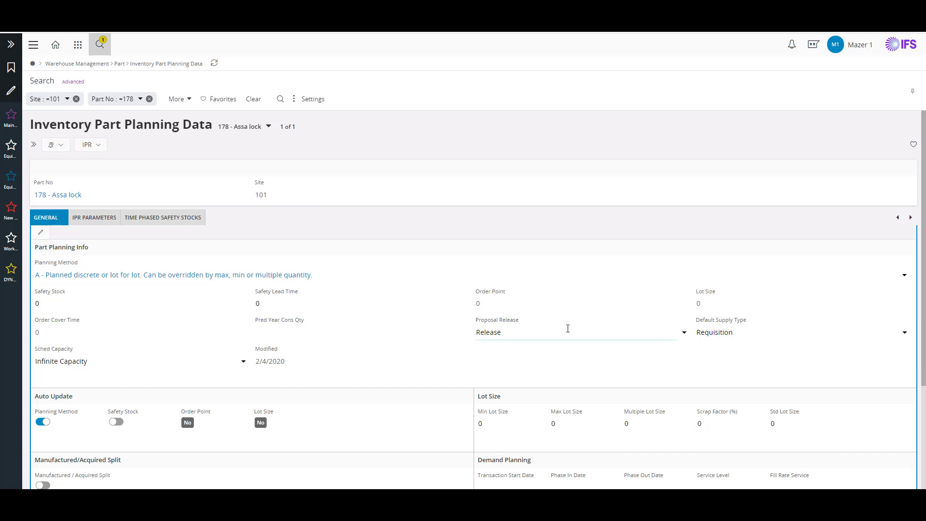
{"action": "scroll", "coordinate": [352, 405], "scroll_direction": "down", "scroll_amount": 3}
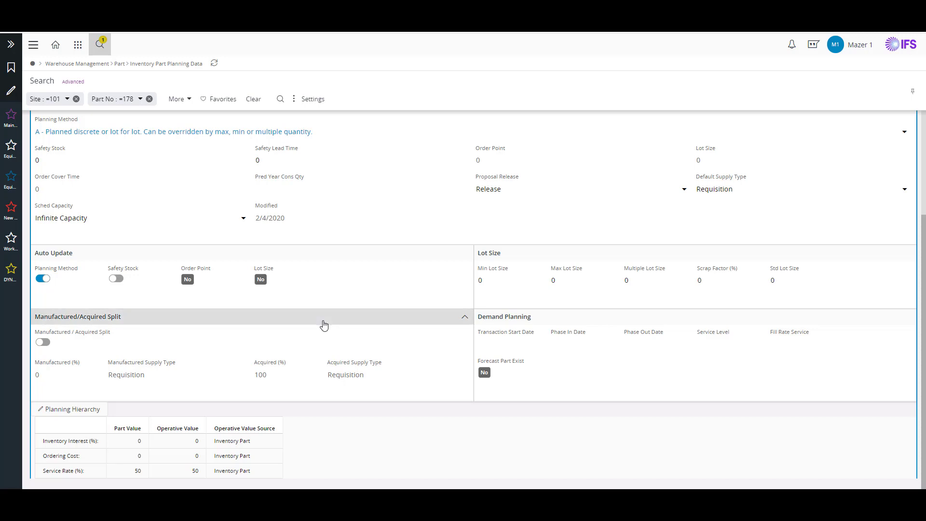
{"action": "scroll", "coordinate": [323, 326], "scroll_direction": "up", "scroll_amount": 3}
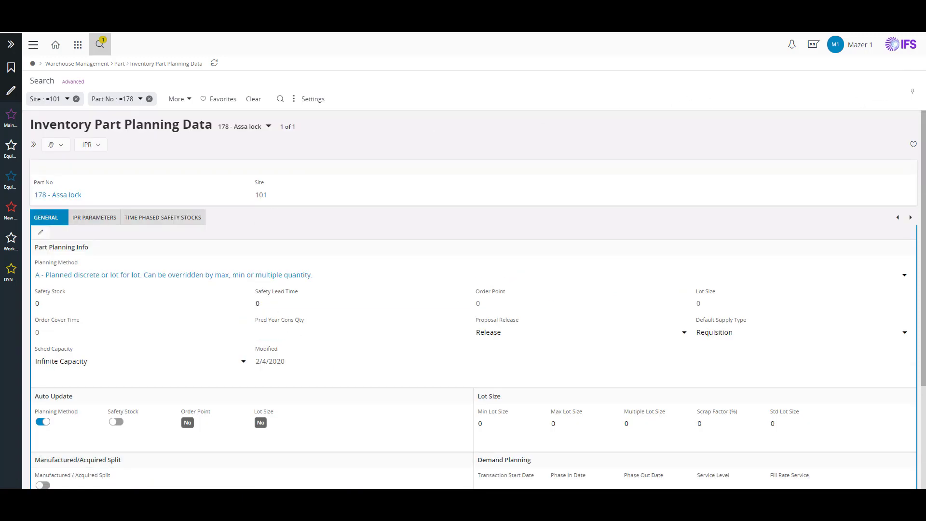
{"action": "key", "text": "alt+f"}
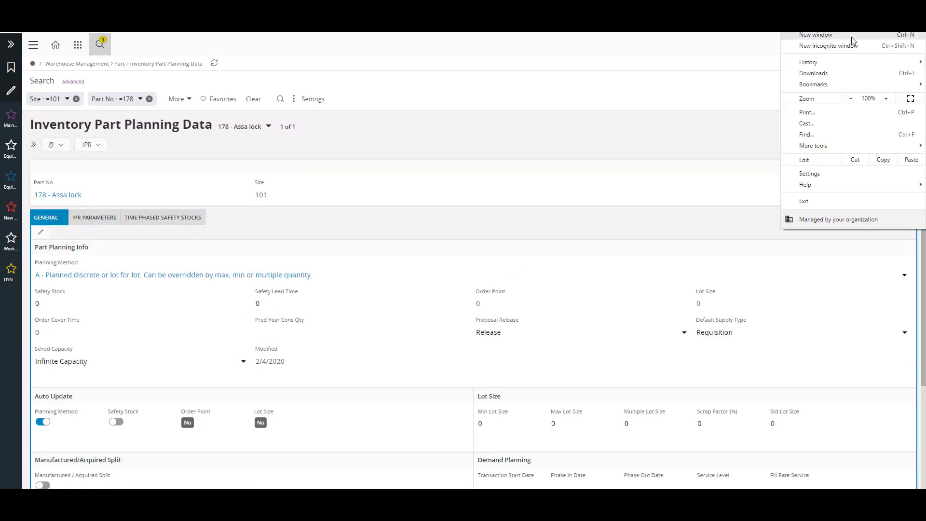
Open DevTools, view Time Phased Safety Stocks, and emulate the page on an iPad
{"action": "mouse_move", "coordinate": [829, 149]}
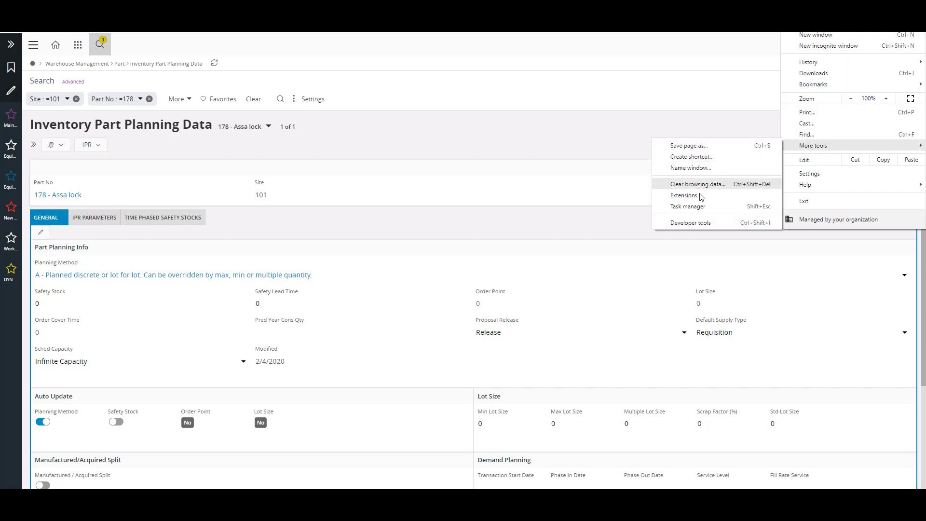
{"action": "left_click", "coordinate": [705, 222]}
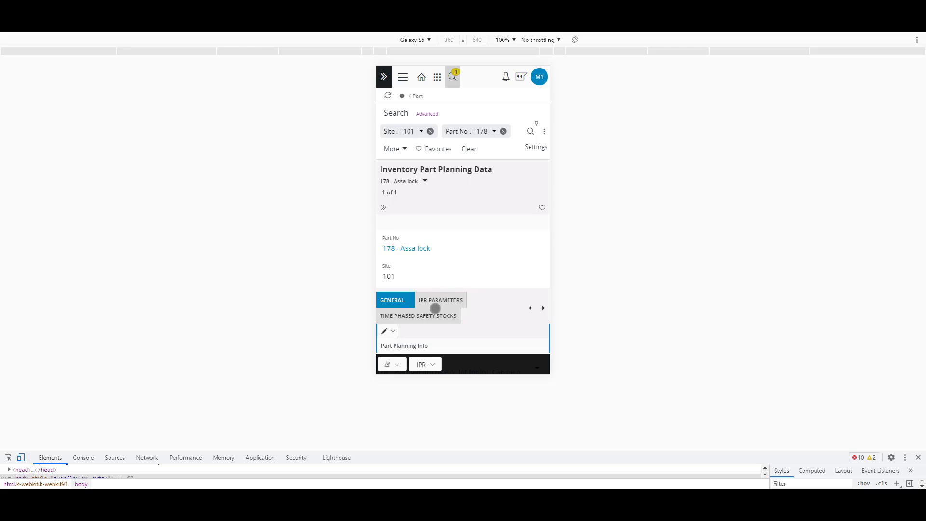
{"action": "left_click", "coordinate": [423, 317]}
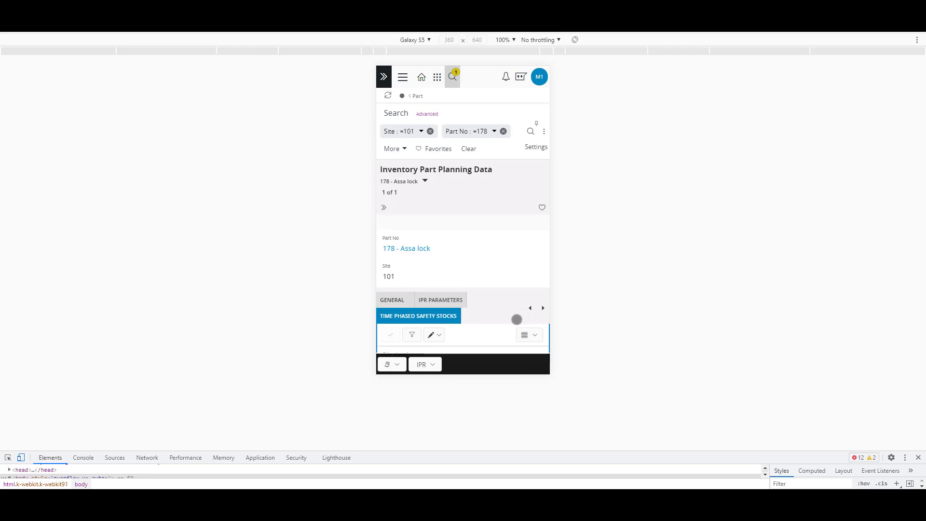
{"action": "left_click", "coordinate": [425, 40]}
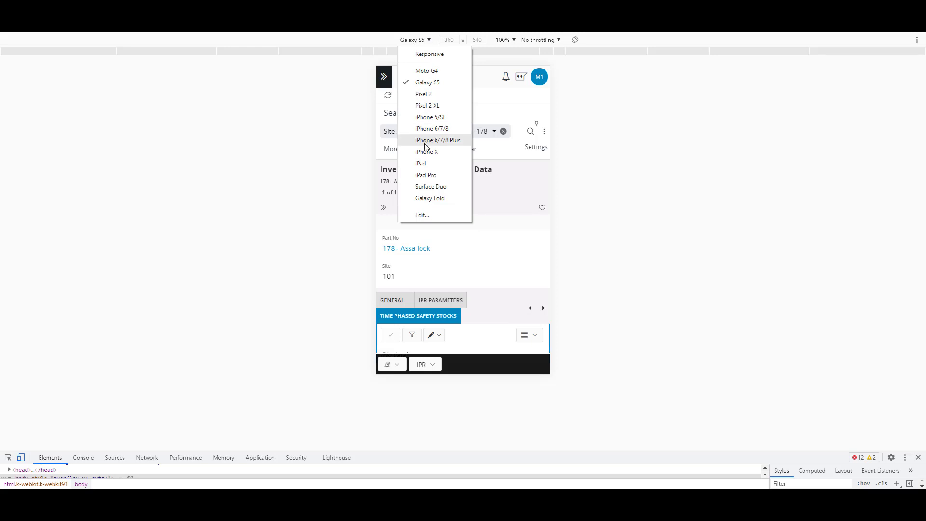
{"action": "left_click", "coordinate": [428, 164]}
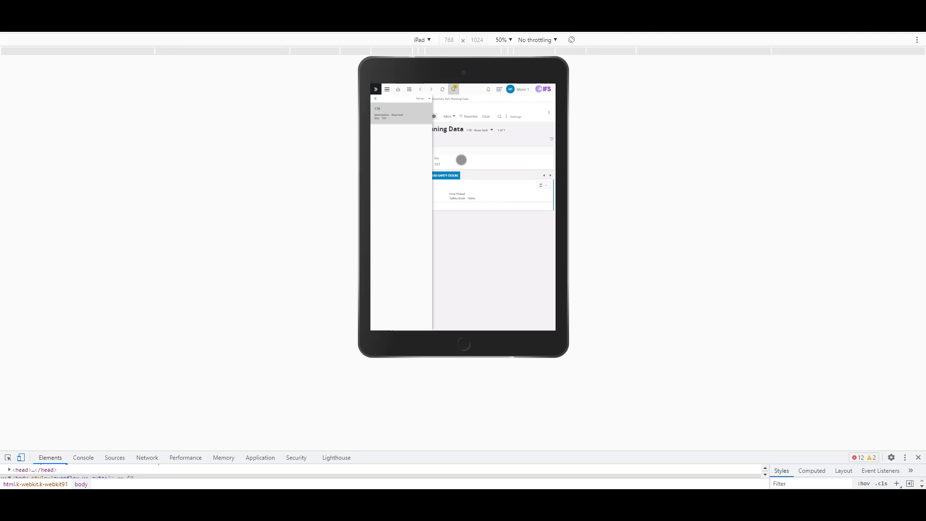
Hide the side navigator, go back, then close DevTools to restore full width
{"action": "left_click", "coordinate": [375, 100]}
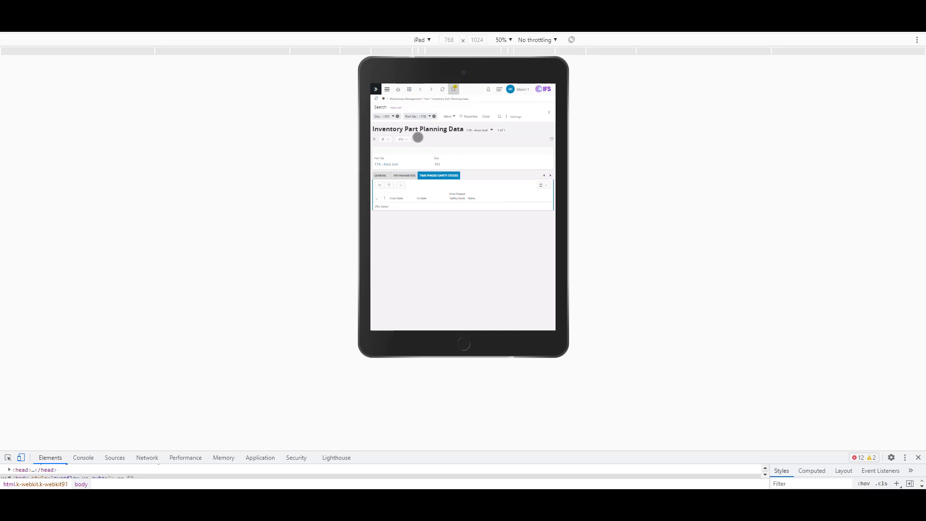
{"action": "left_click", "coordinate": [420, 89]}
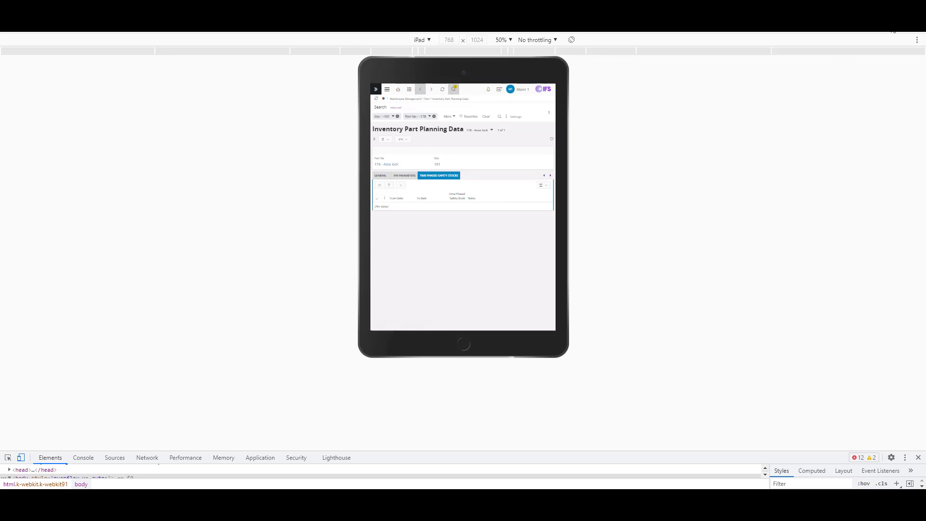
{"action": "key", "text": "alt+f"}
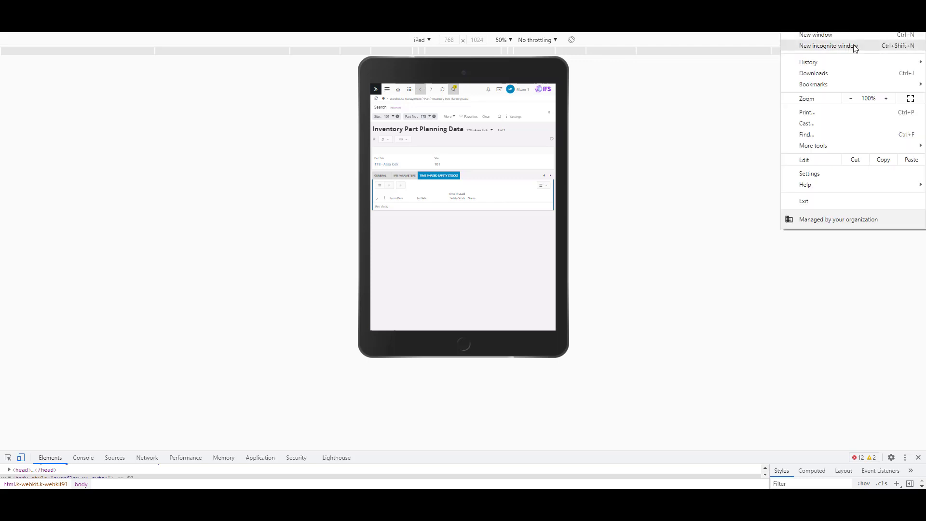
{"action": "left_click", "coordinate": [918, 458]}
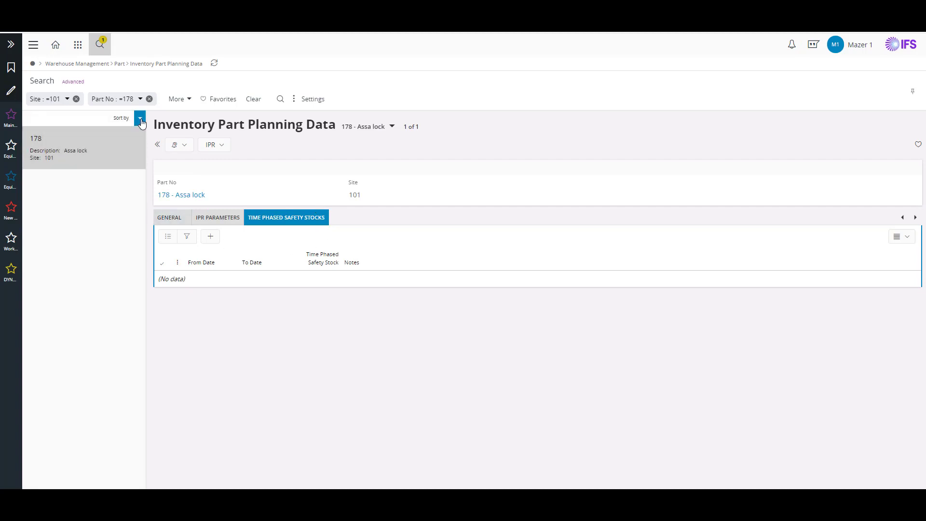
Collapse the record list panel to widen the page
{"action": "left_click", "coordinate": [158, 148]}
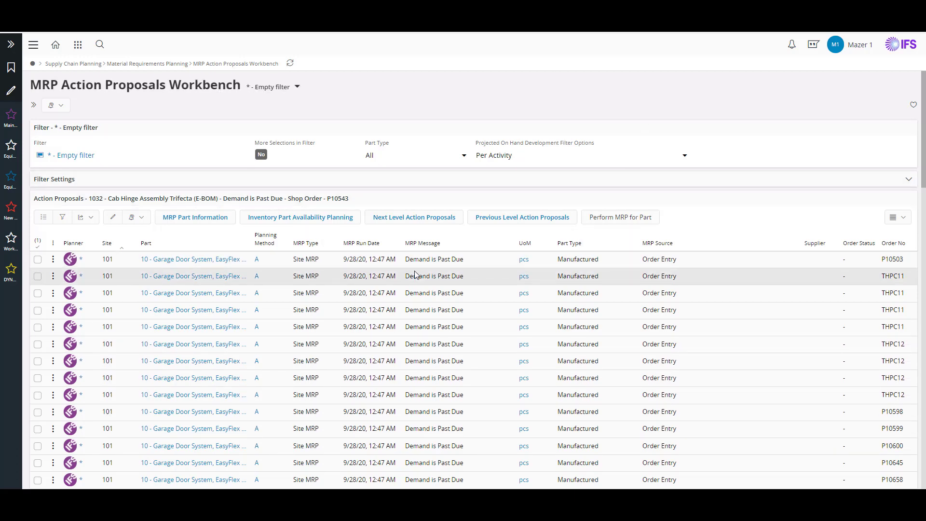
{"action": "scroll", "coordinate": [415, 274], "scroll_direction": "down", "scroll_amount": 10}
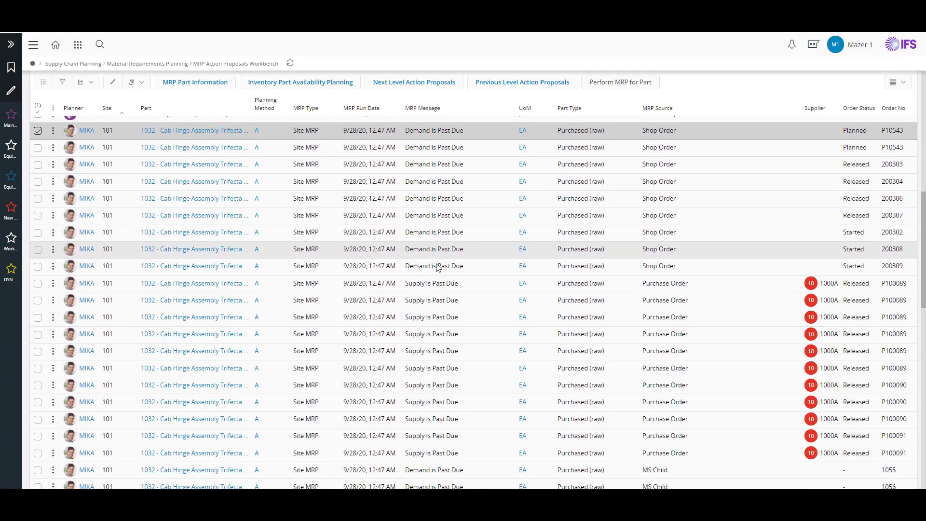
{"action": "scroll", "coordinate": [427, 365], "scroll_direction": "down", "scroll_amount": 2}
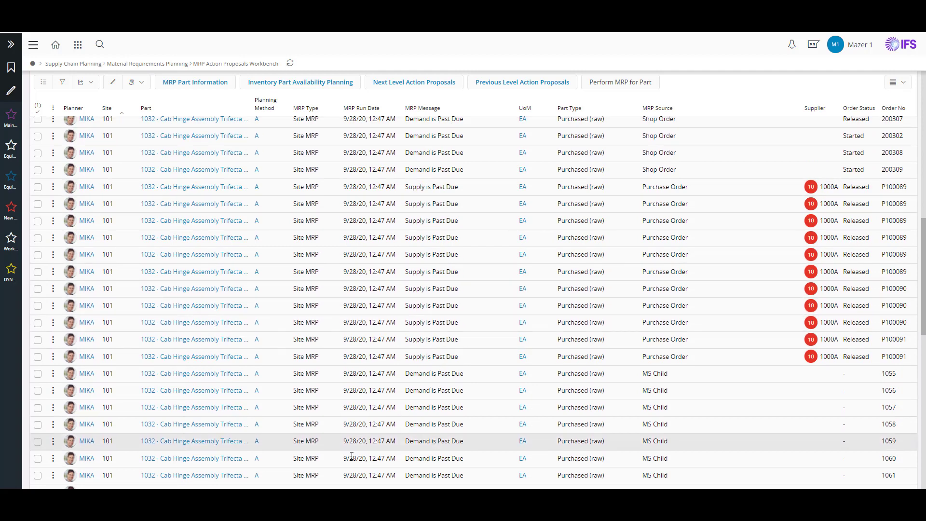
{"action": "scroll", "coordinate": [252, 307], "scroll_direction": "down", "scroll_amount": 2}
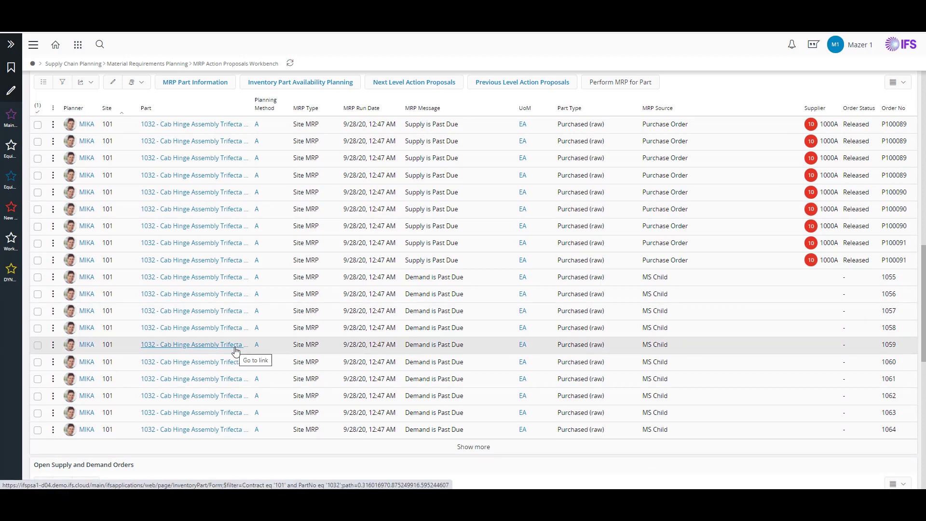
{"action": "scroll", "coordinate": [235, 350], "scroll_direction": "down", "scroll_amount": 4}
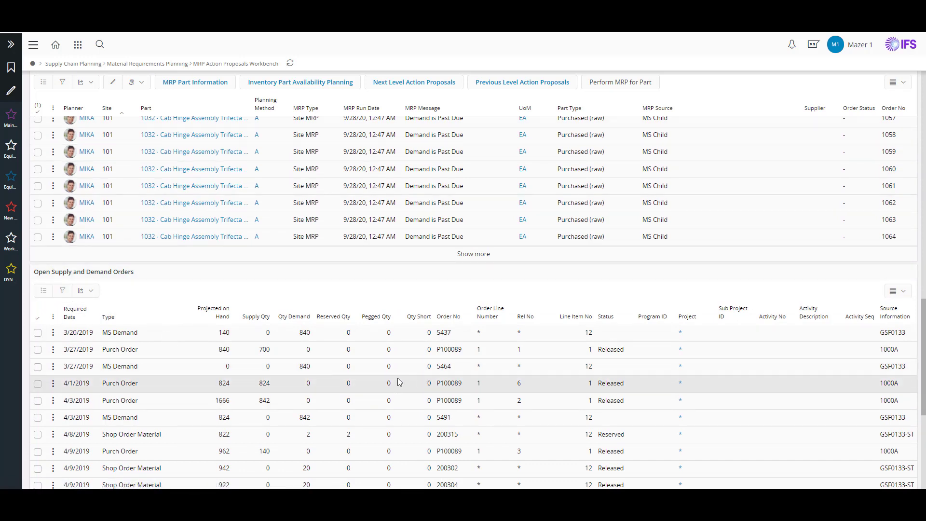
{"action": "scroll", "coordinate": [444, 365], "scroll_direction": "down", "scroll_amount": 1}
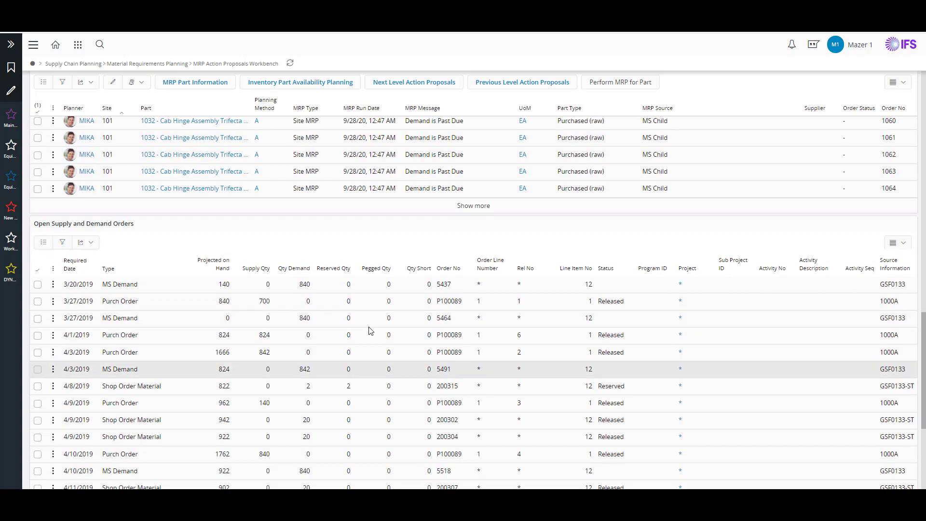
{"action": "left_click", "coordinate": [377, 222]}
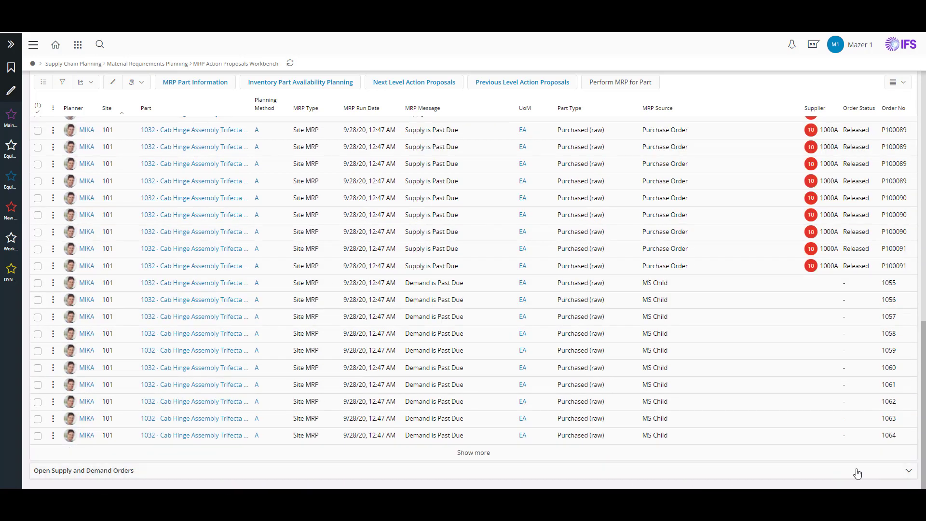
{"action": "left_click", "coordinate": [909, 473]}
{"action": "scroll", "coordinate": [483, 386], "scroll_direction": "down", "scroll_amount": 4}
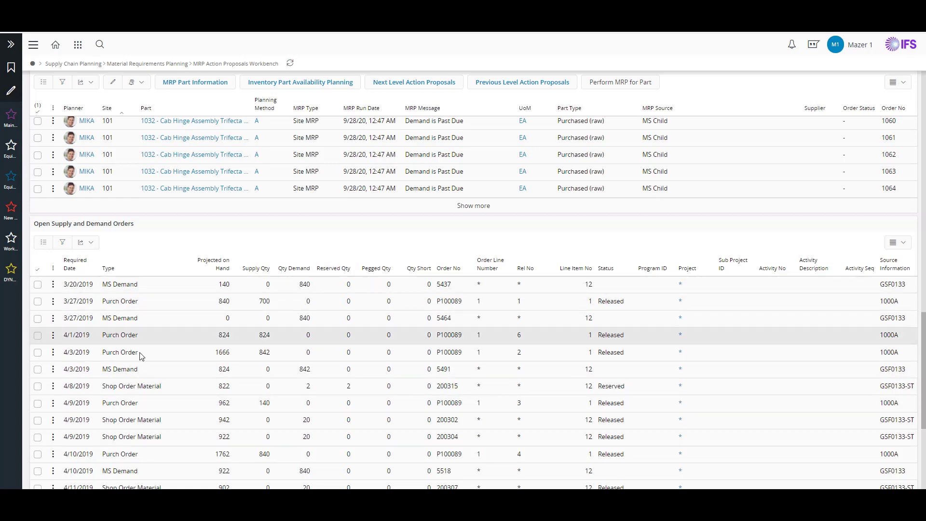
{"action": "scroll", "coordinate": [141, 357], "scroll_direction": "up", "scroll_amount": 3}
{"action": "scroll", "coordinate": [140, 356], "scroll_direction": "up", "scroll_amount": 10}
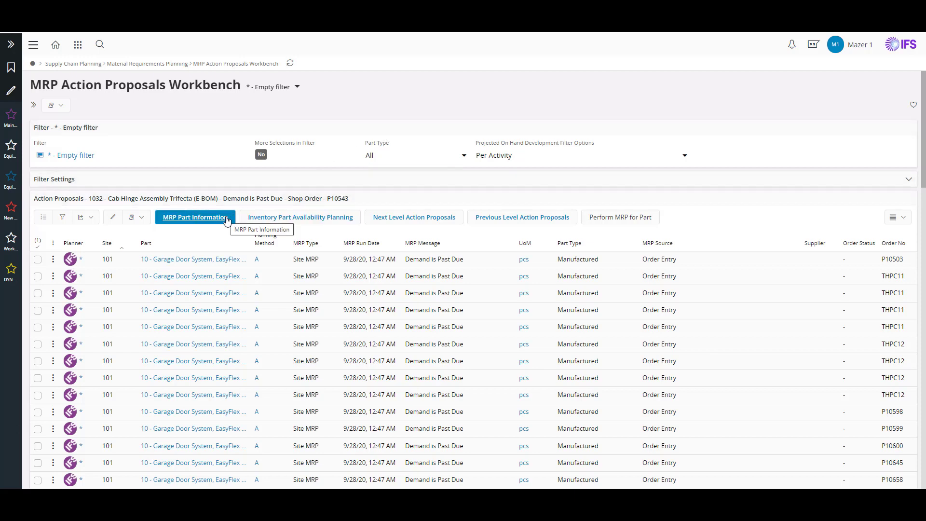
Open MRP Part Information Top Down for part 1032 and scroll its Gross Requirements grid
{"action": "left_click", "coordinate": [204, 220]}
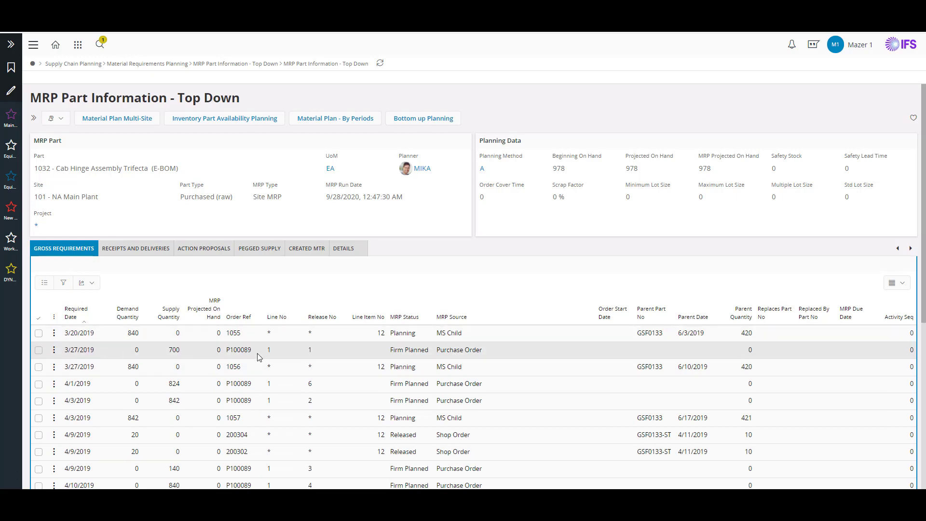
{"action": "scroll", "coordinate": [265, 368], "scroll_direction": "down", "scroll_amount": 2}
{"action": "scroll", "coordinate": [264, 369], "scroll_direction": "down", "scroll_amount": 4}
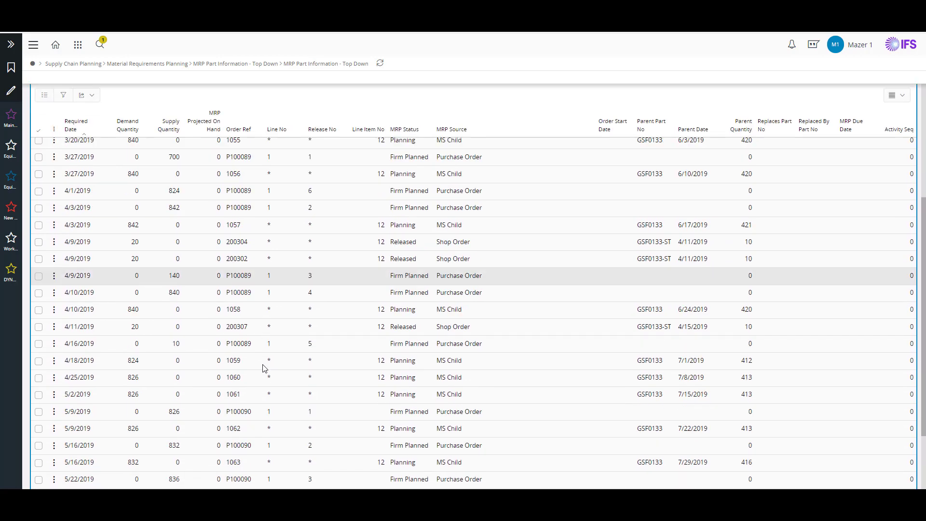
{"action": "scroll", "coordinate": [265, 368], "scroll_direction": "up", "scroll_amount": 6}
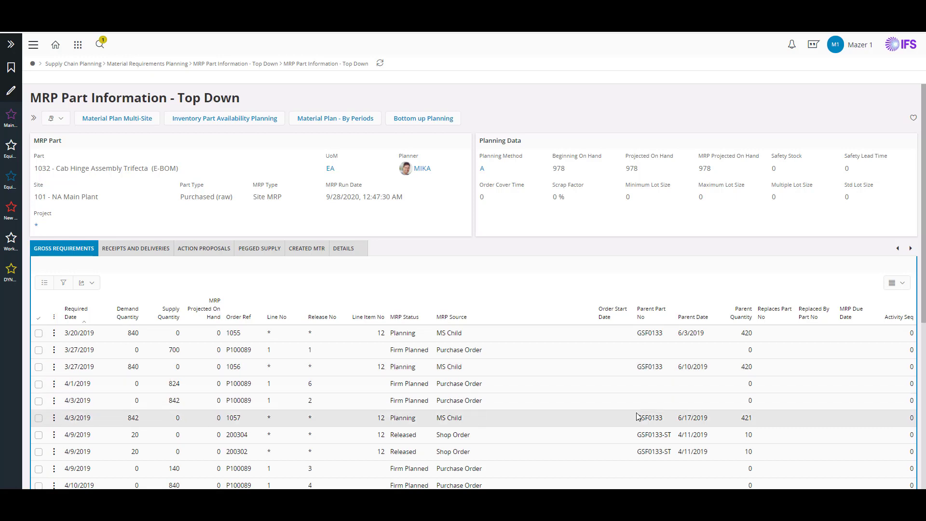
{"action": "scroll", "coordinate": [748, 397], "scroll_direction": "down", "scroll_amount": 2}
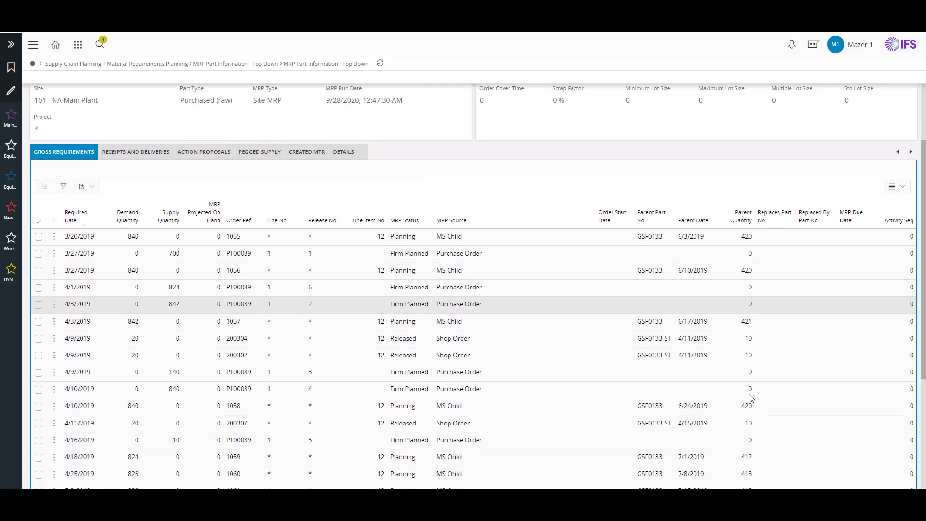
{"action": "scroll", "coordinate": [750, 398], "scroll_direction": "up", "scroll_amount": 2}
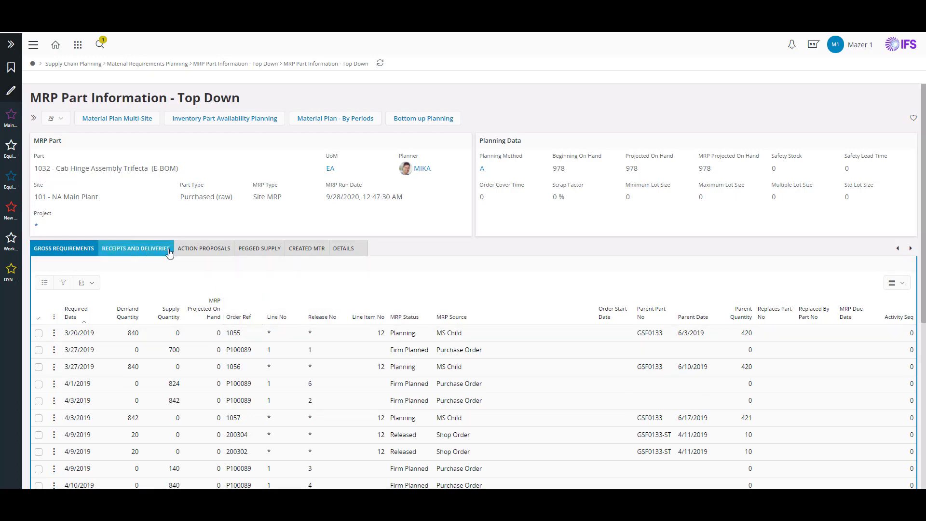
Review part 1032's Action Proposals, Pegged Supply, Created MTR and Details tabs, then open Bottom up Planning
{"action": "left_click", "coordinate": [196, 252]}
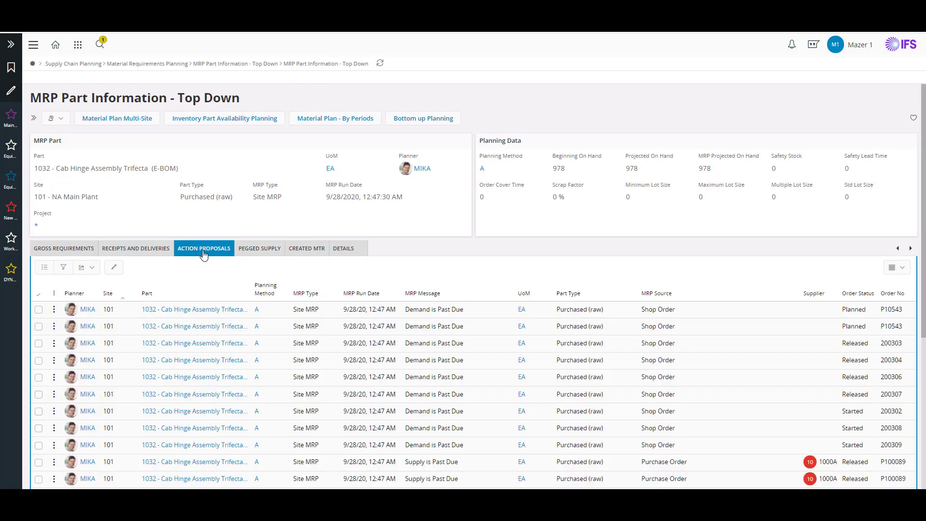
{"action": "left_click", "coordinate": [255, 251]}
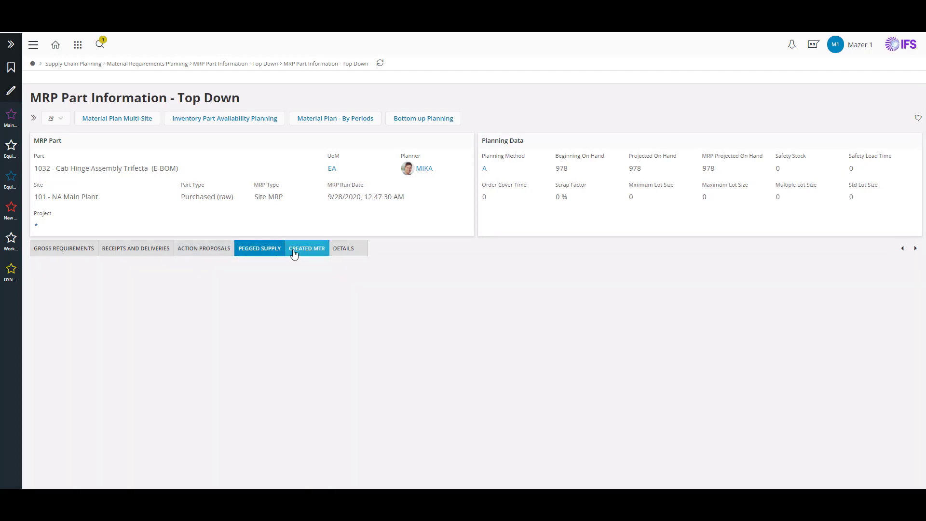
{"action": "left_click", "coordinate": [294, 254]}
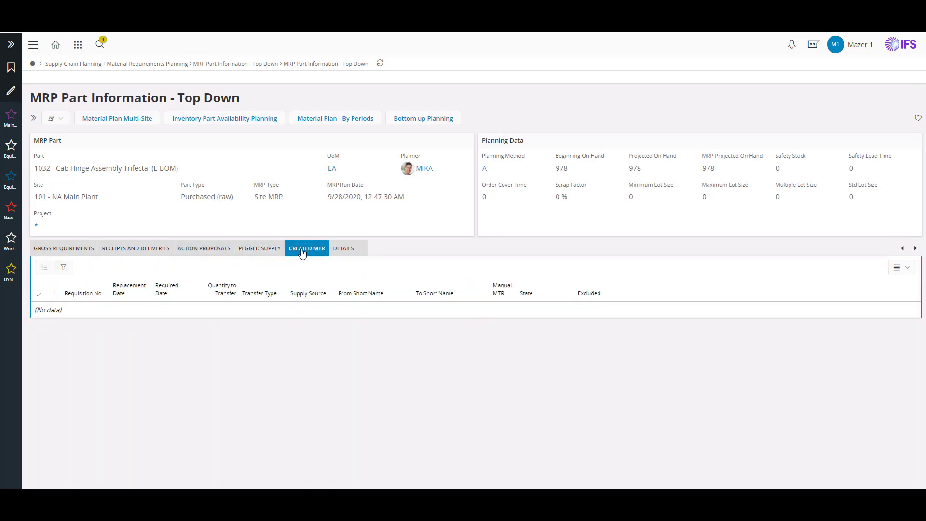
{"action": "left_click", "coordinate": [336, 253]}
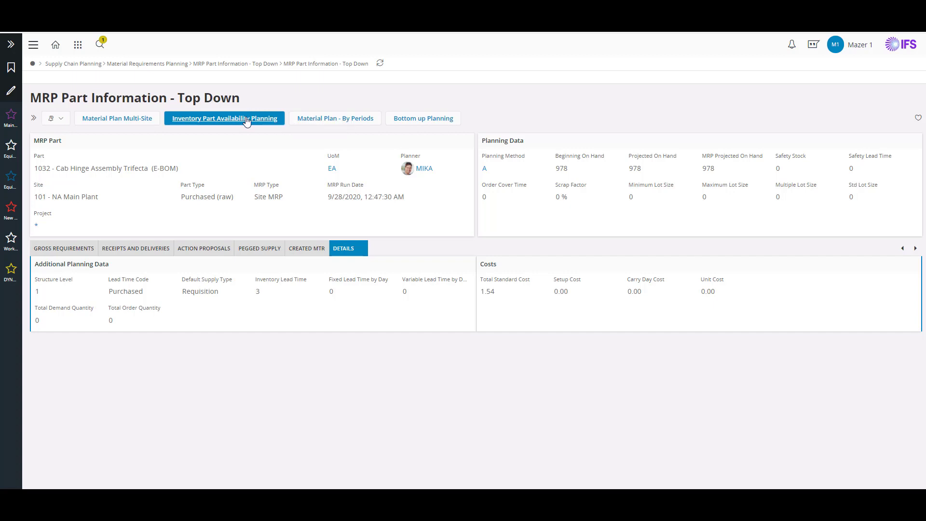
{"action": "left_click", "coordinate": [432, 120]}
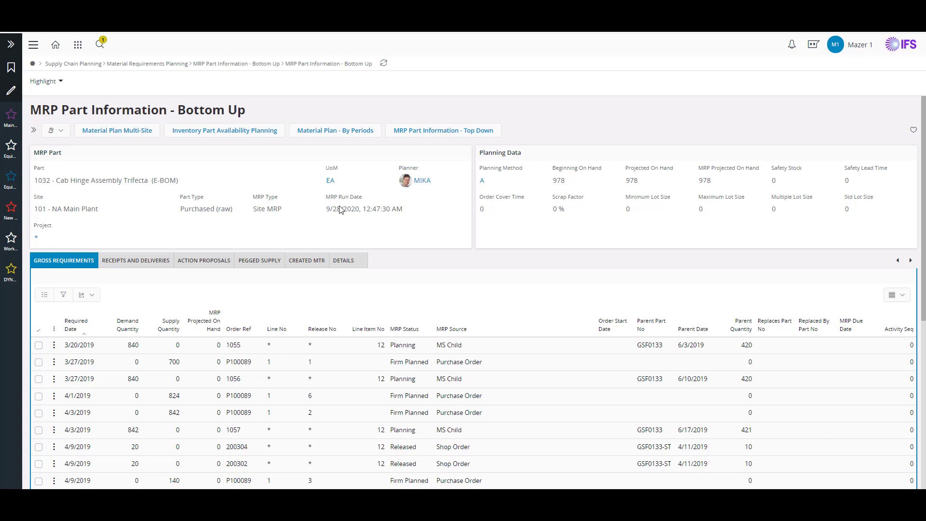
Open the row options menu for the 3/20/2019 requirement, then for the 4/1/2019 P100089 requirement
{"action": "left_click", "coordinate": [53, 345]}
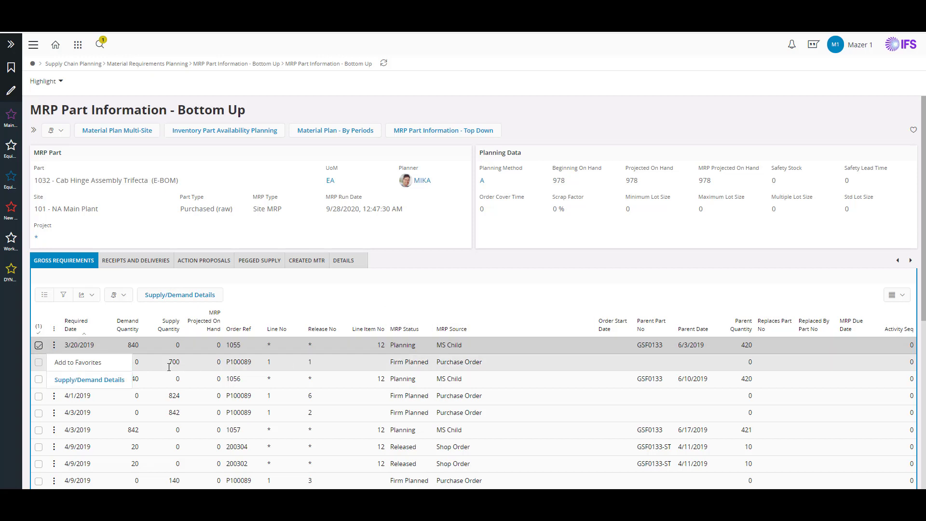
{"action": "left_click", "coordinate": [53, 396]}
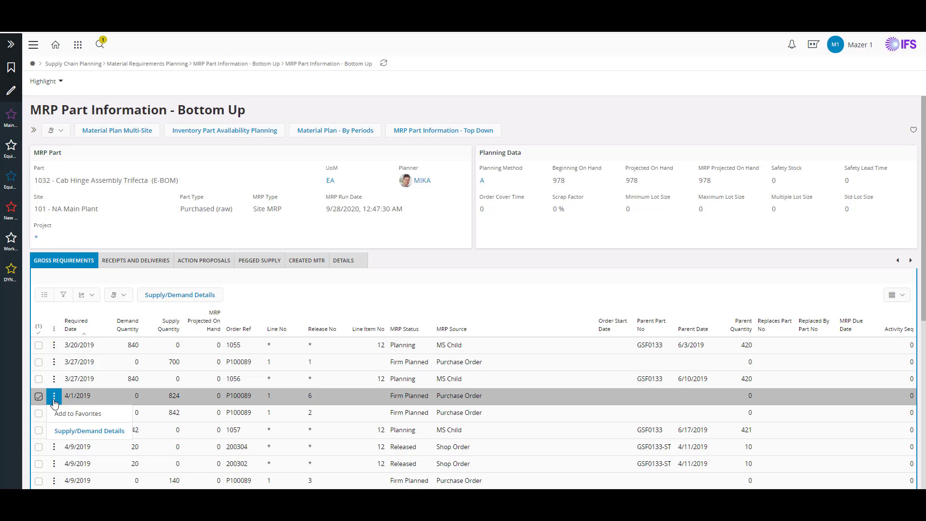